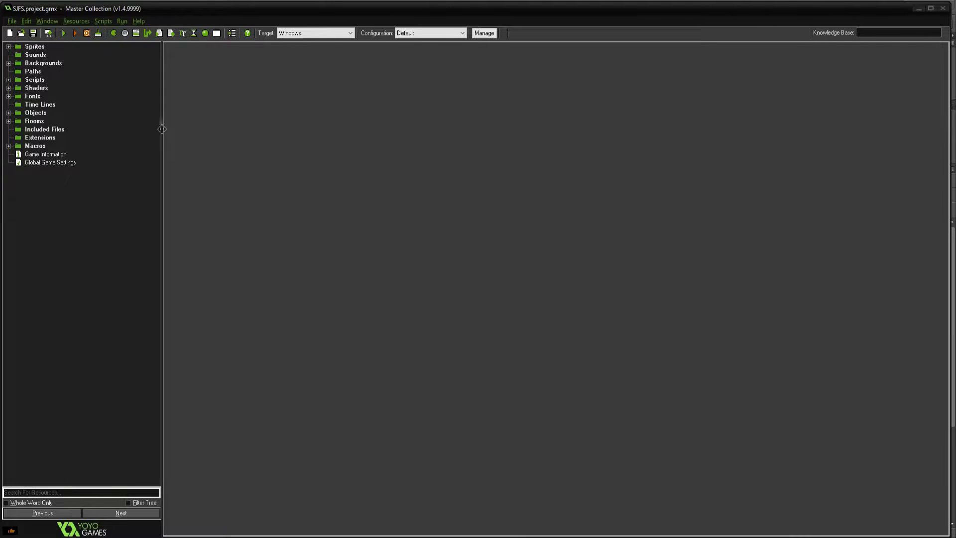
- Run the game, load save file 0, walk the party through the dungeon and check the party menu
{"action": "left_click", "coordinate": [64, 33]}
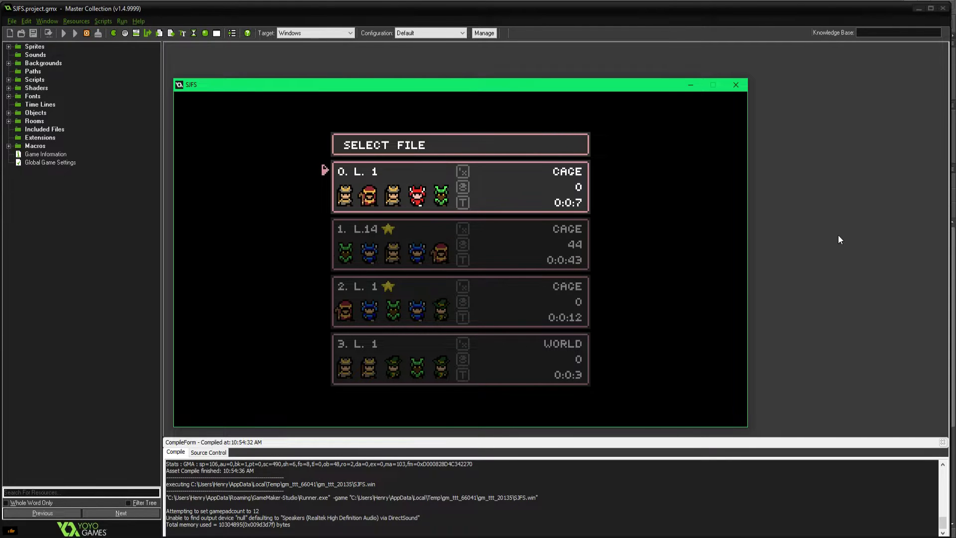
{"action": "key", "text": "Return"}
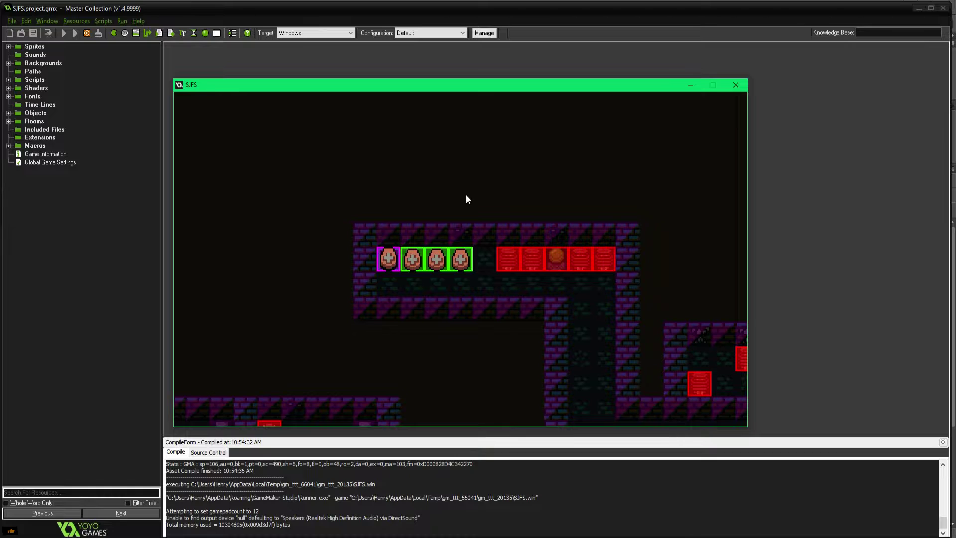
{"action": "key", "text": "Right"}
{"action": "key", "text": "Down"}
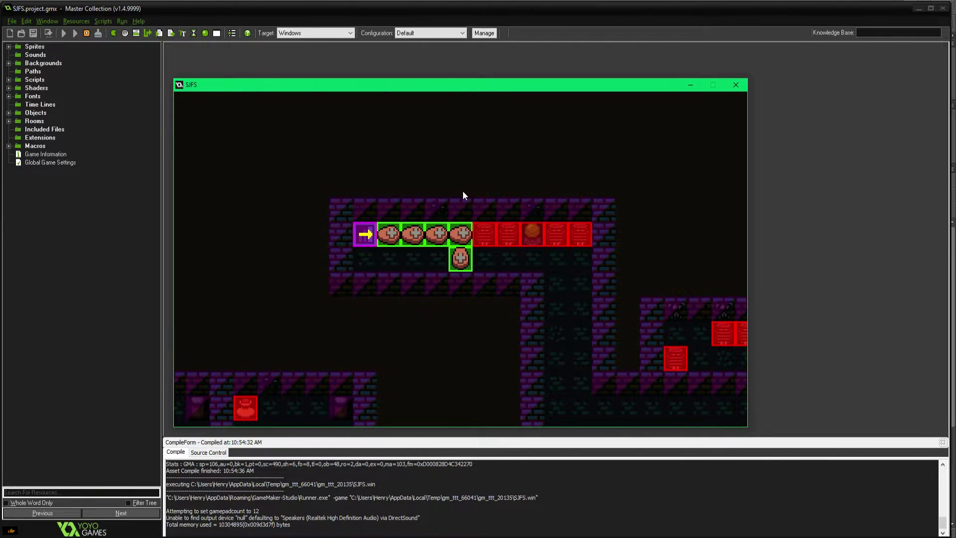
{"action": "key", "text": "Escape"}
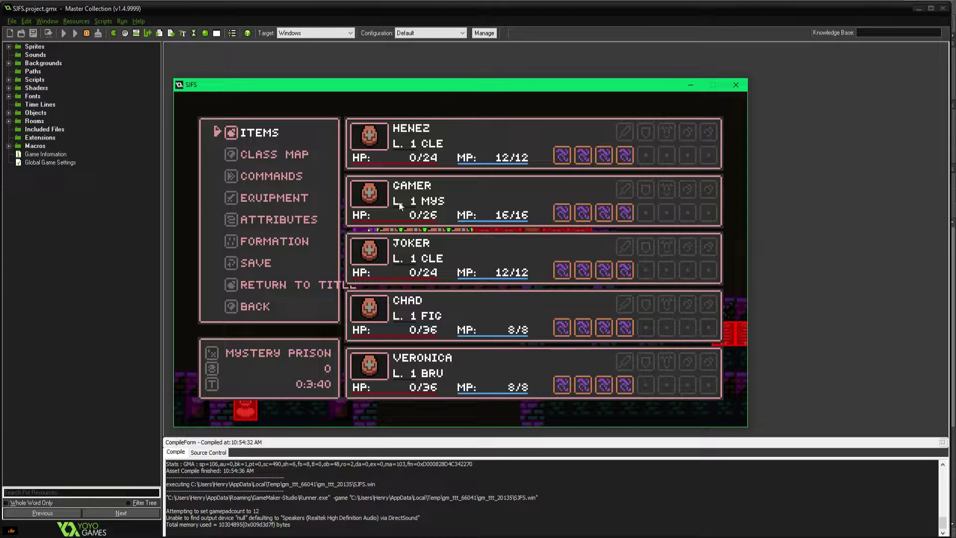
{"action": "key", "text": "Escape"}
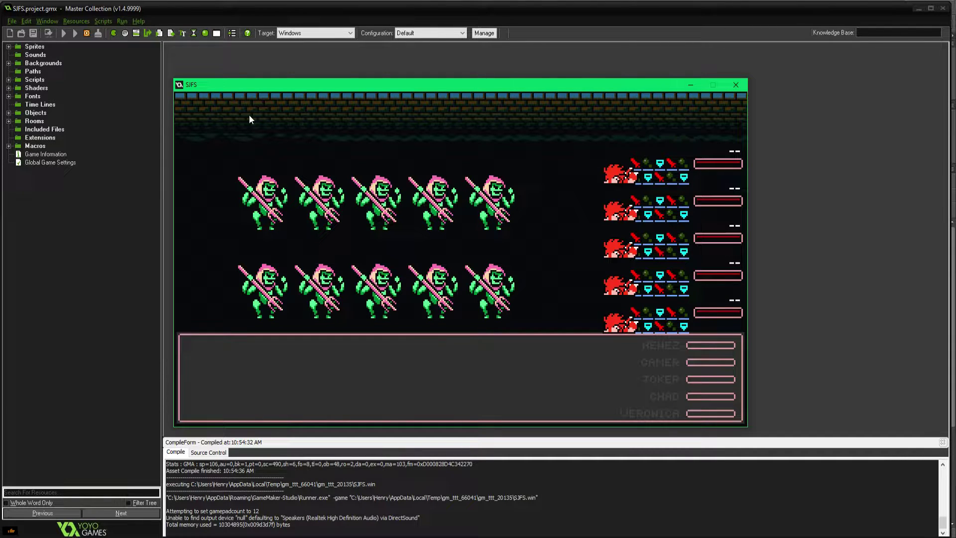
- Run the game again to look at a battle against the imps, and close the game window
{"action": "key", "text": "alt+Tab"}
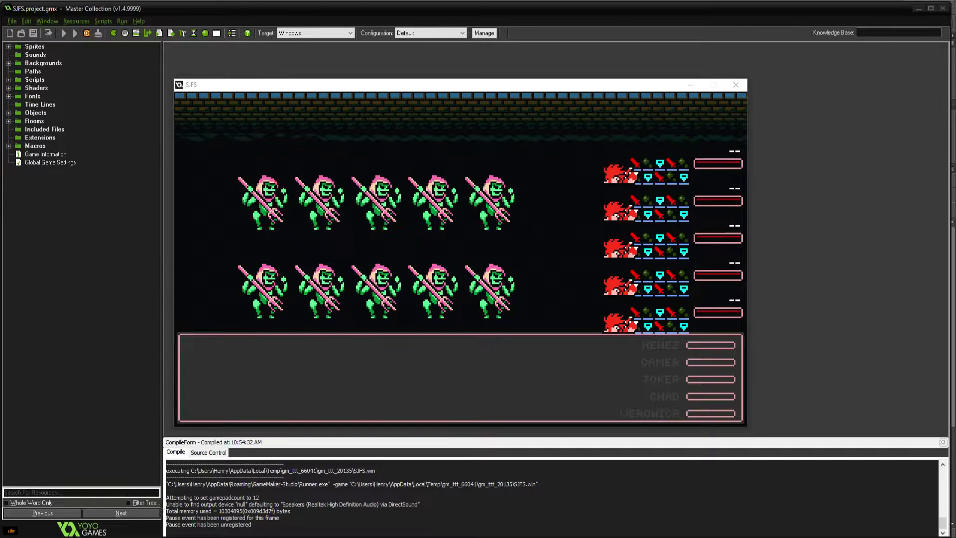
{"action": "key", "text": "F5"}
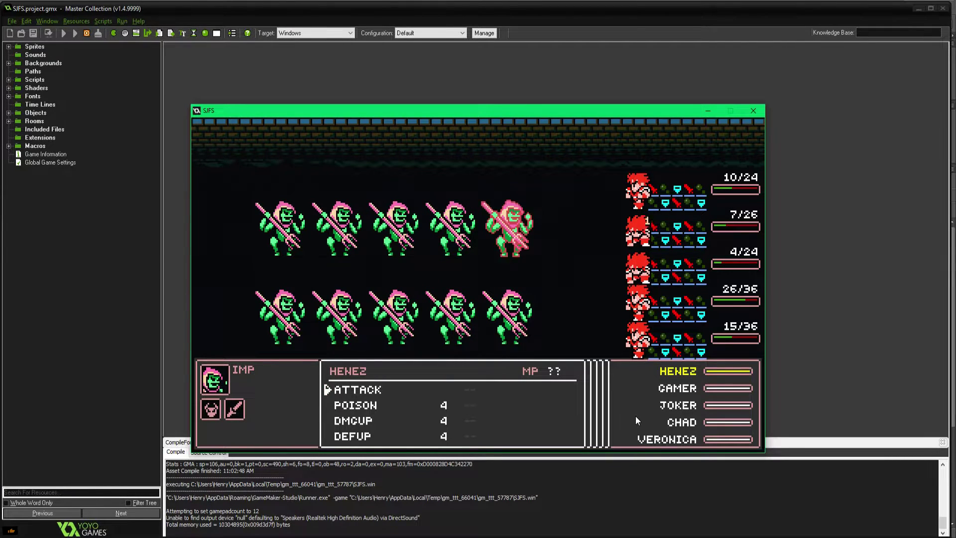
{"action": "left_click", "coordinate": [752, 111]}
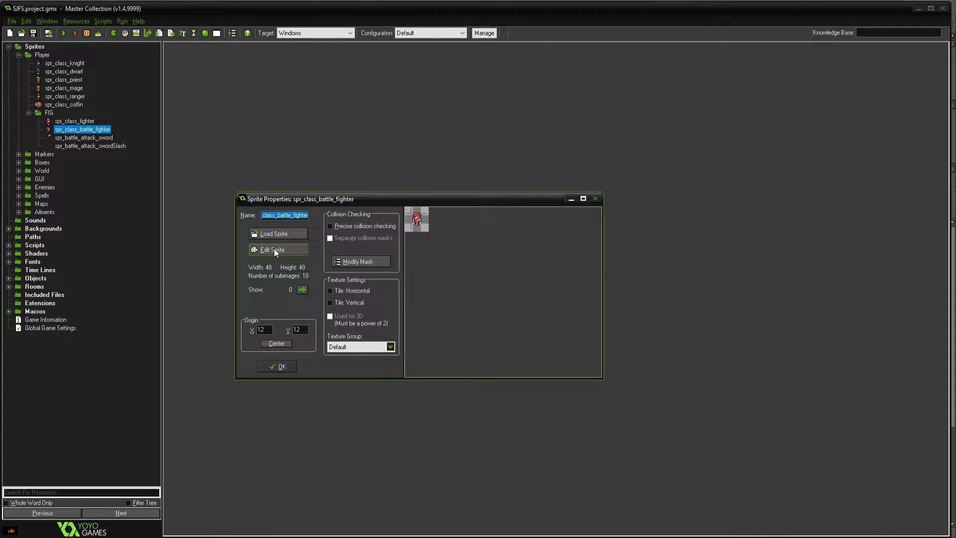
- View the frames of the spr_class_knight sprite and close its editor and properties
{"action": "double_click", "coordinate": [64, 64]}
{"action": "left_click", "coordinate": [279, 249]}
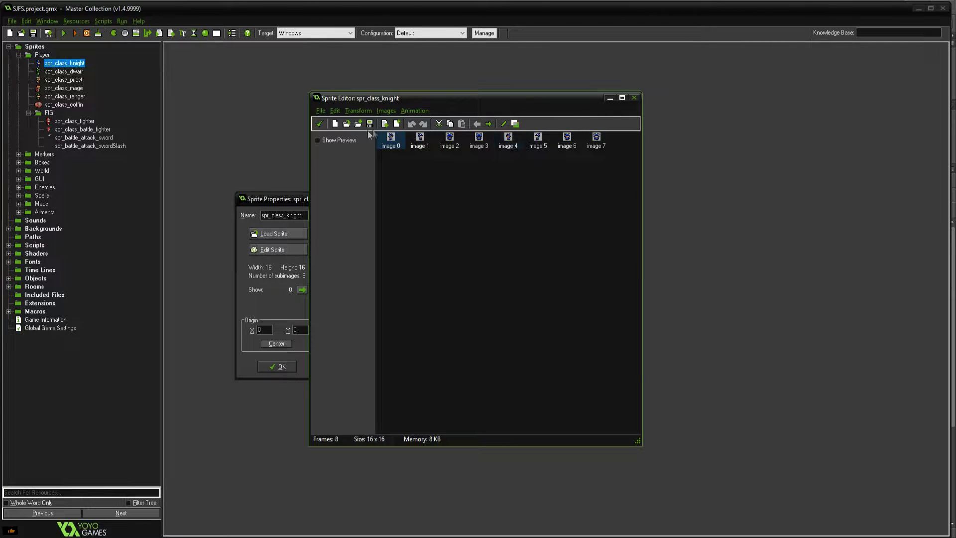
{"action": "left_click", "coordinate": [319, 127]}
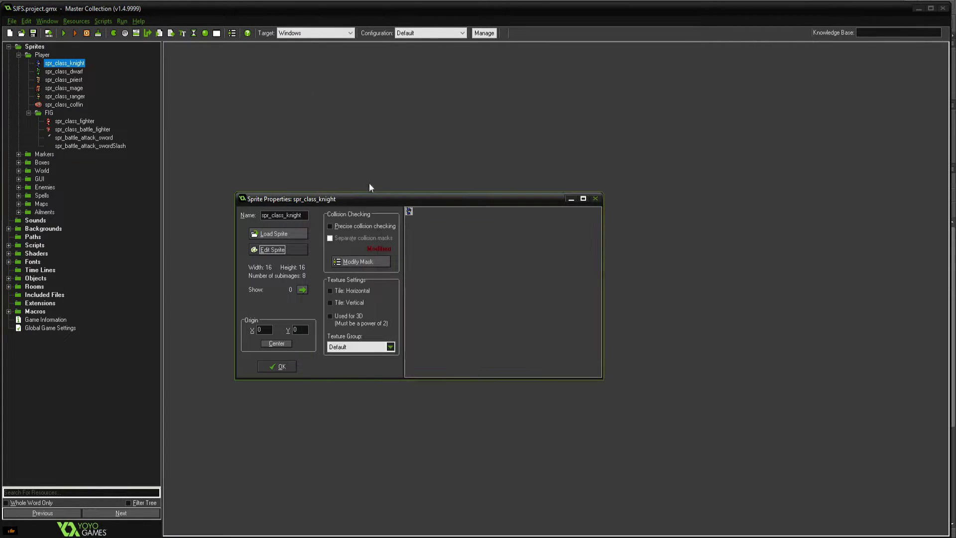
{"action": "left_click", "coordinate": [278, 366]}
- Open the frames of spr_class_battle_fighter in the Sprite Editor and move the editor beside the sprite's properties
{"action": "left_click_drag", "start_coordinate": [389, 199], "coordinate": [453, 166]}
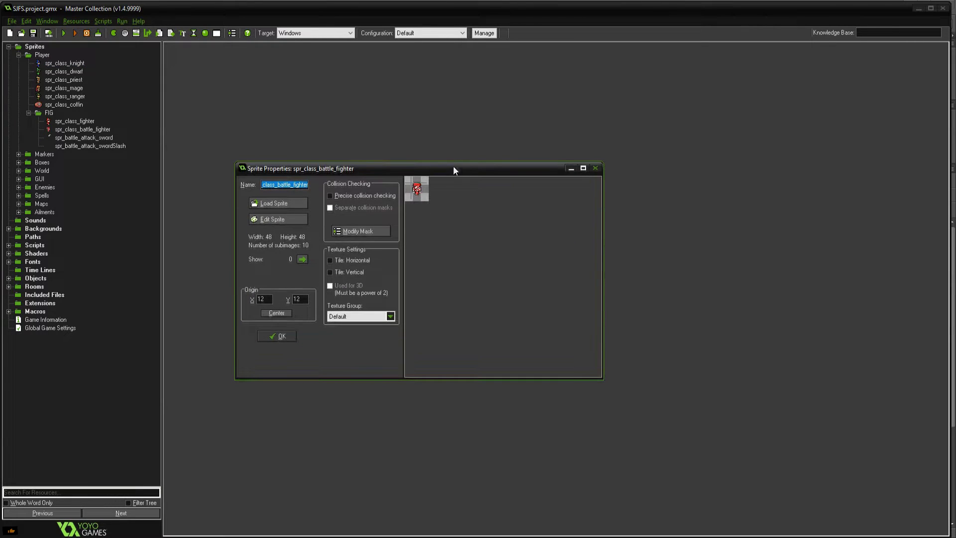
{"action": "left_click", "coordinate": [293, 220]}
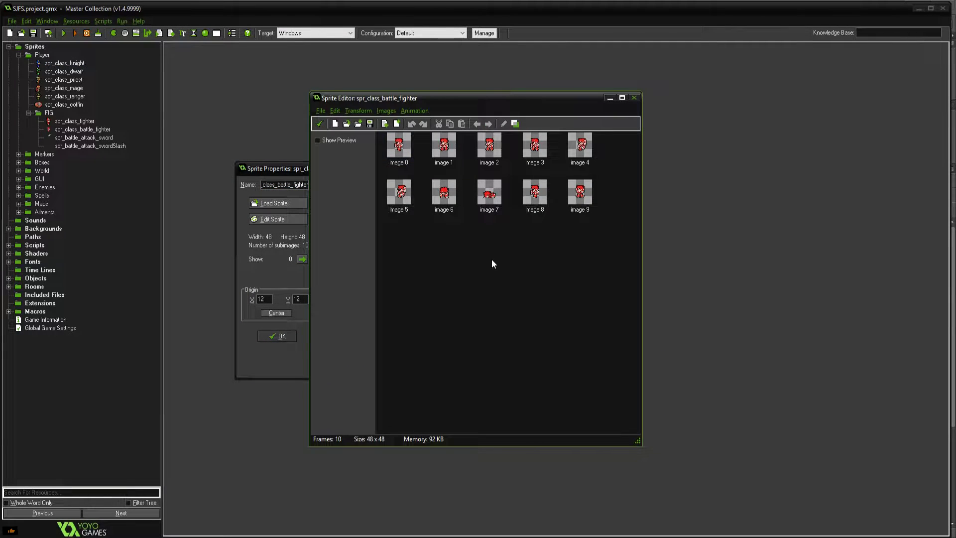
{"action": "left_click_drag", "start_coordinate": [449, 97], "coordinate": [593, 106]}
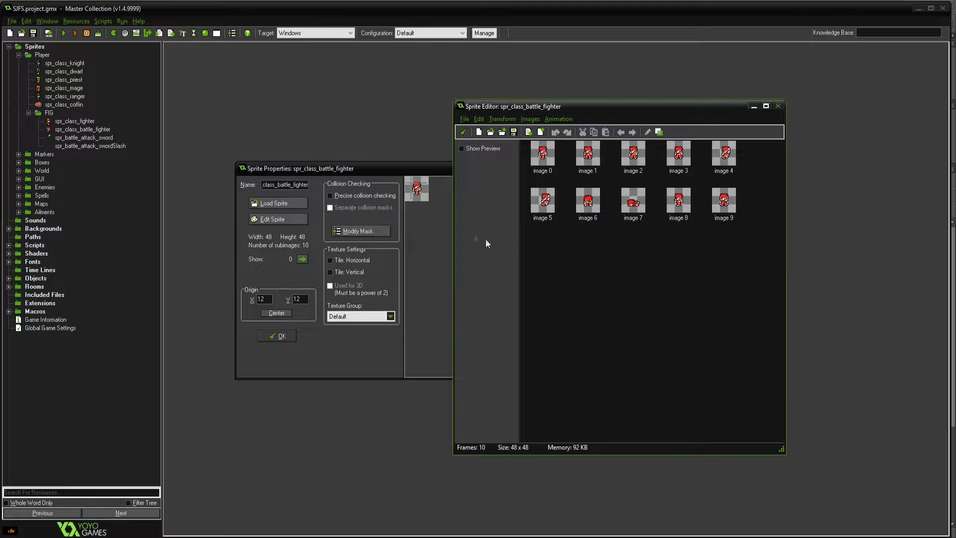
- Switch to Notepad++ and find the BATTLE SPRITES section in RPG.txt, keeping the sprite frames visible beside it
{"action": "key", "text": "alt+Tab"}
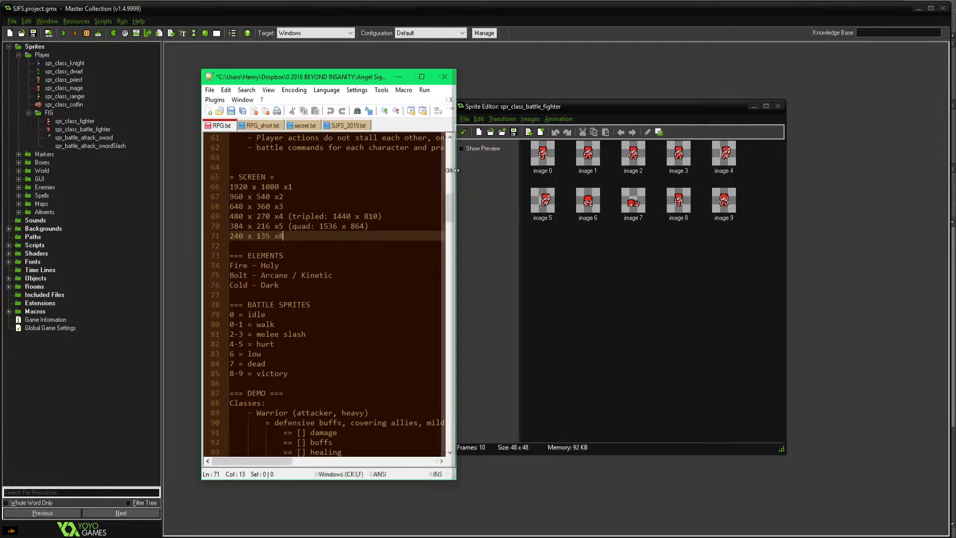
{"action": "left_click_drag", "start_coordinate": [371, 78], "coordinate": [350, 70]}
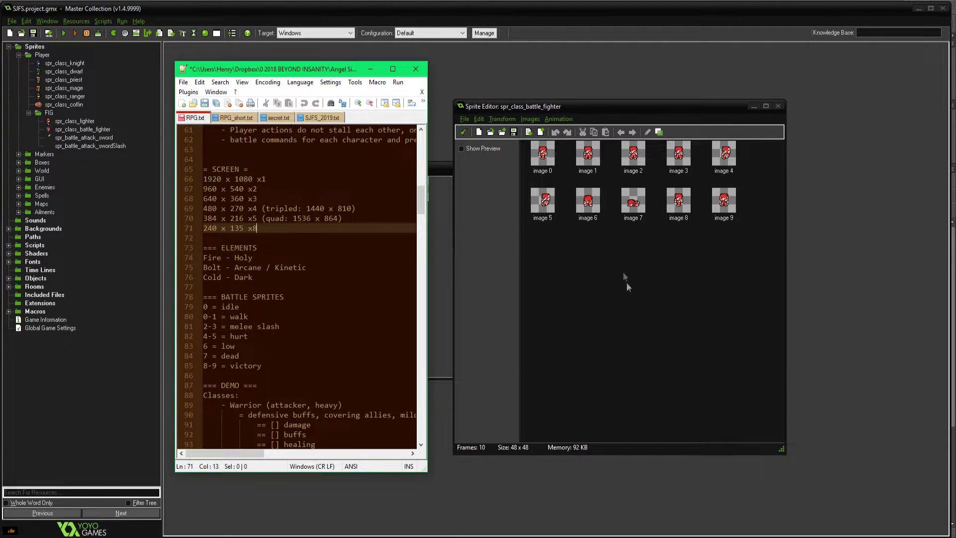
{"action": "scroll", "coordinate": [238, 237], "scroll_direction": "down", "scroll_amount": 2}
{"action": "left_click", "coordinate": [238, 237]}
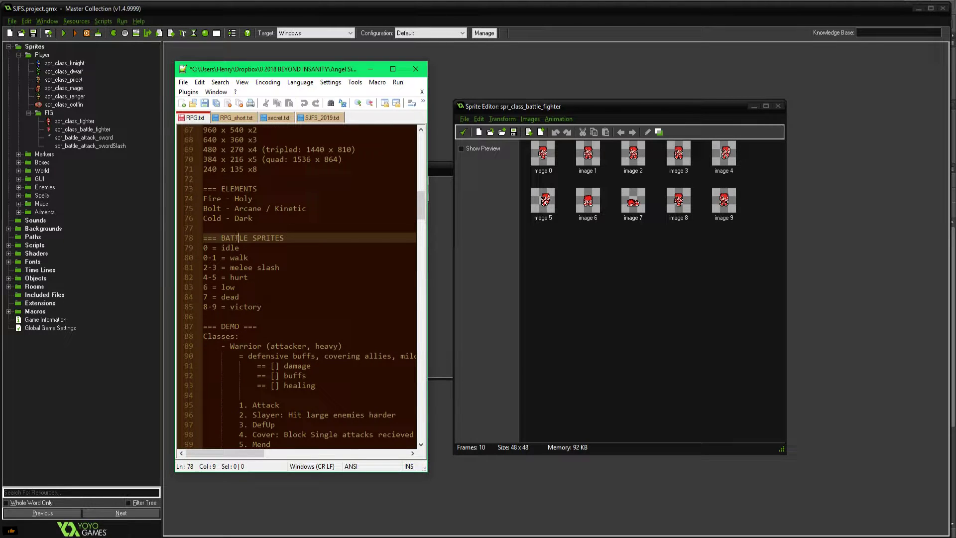
- Compare the walk, melee slash and victory entries with the battle fighter's frames, and close the notes and Sprite Editor
{"action": "left_click", "coordinate": [548, 160]}
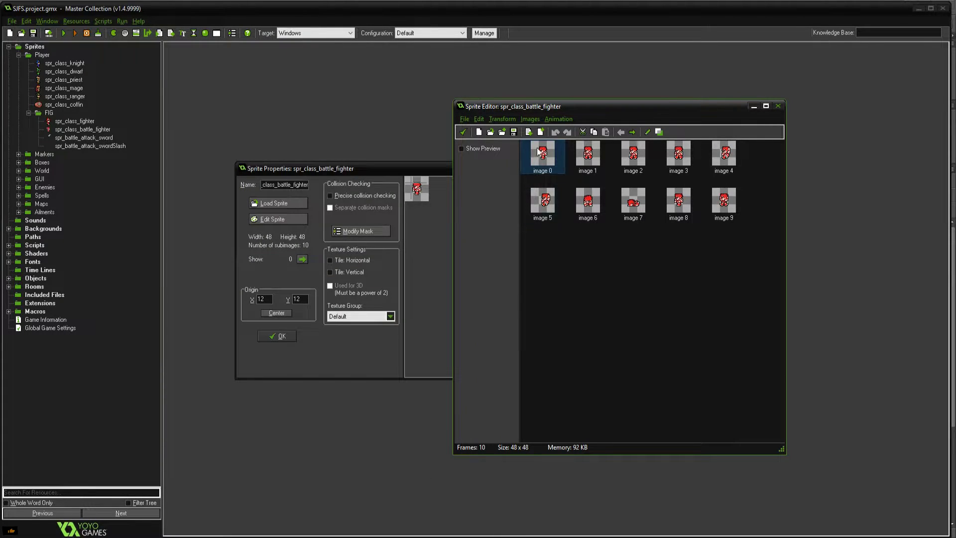
{"action": "key", "text": "alt+Tab"}
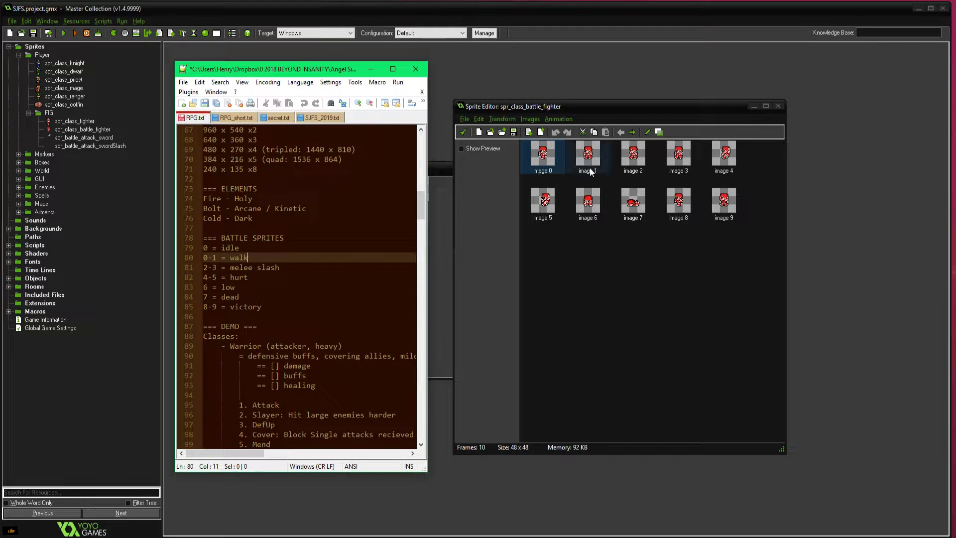
{"action": "key", "text": "Down"}
{"action": "key", "text": "End"}
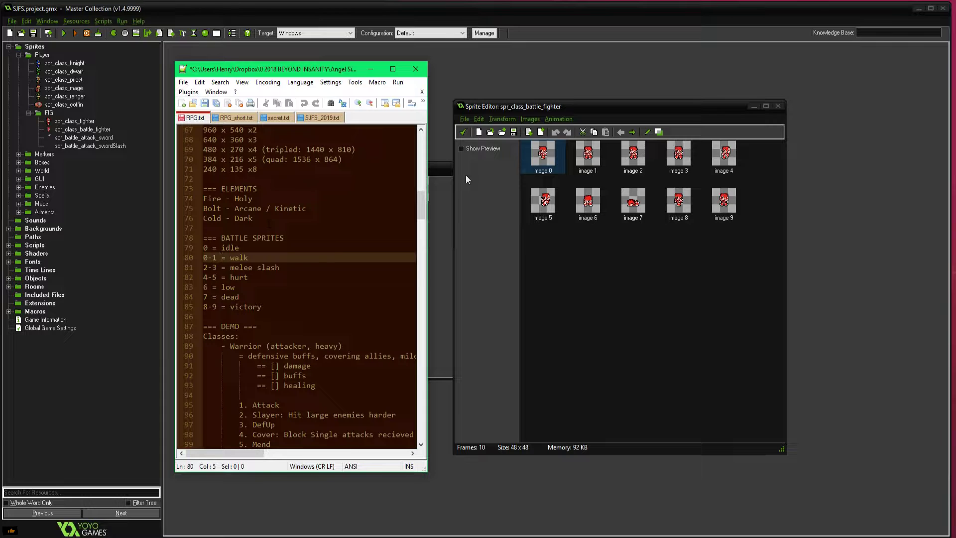
{"action": "left_click", "coordinate": [243, 267]}
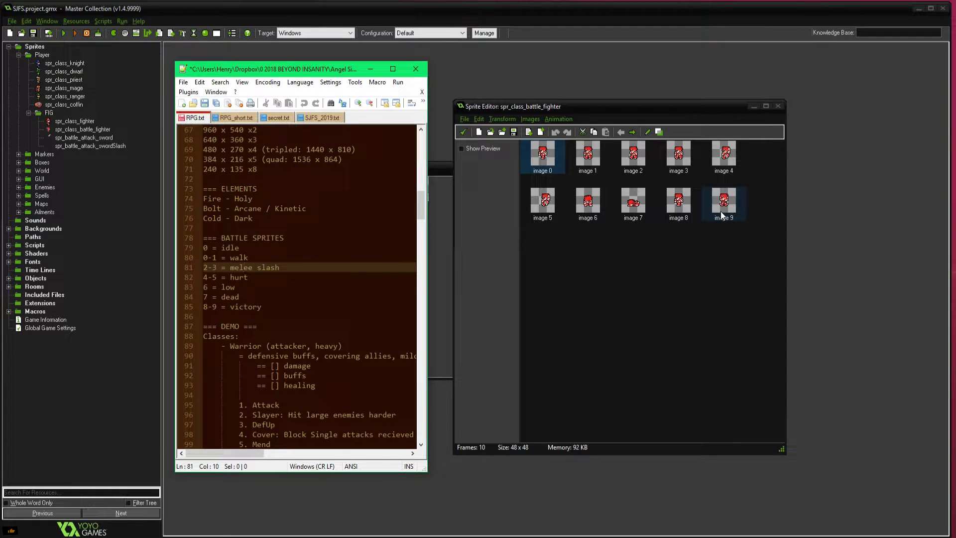
{"action": "left_click", "coordinate": [257, 307]}
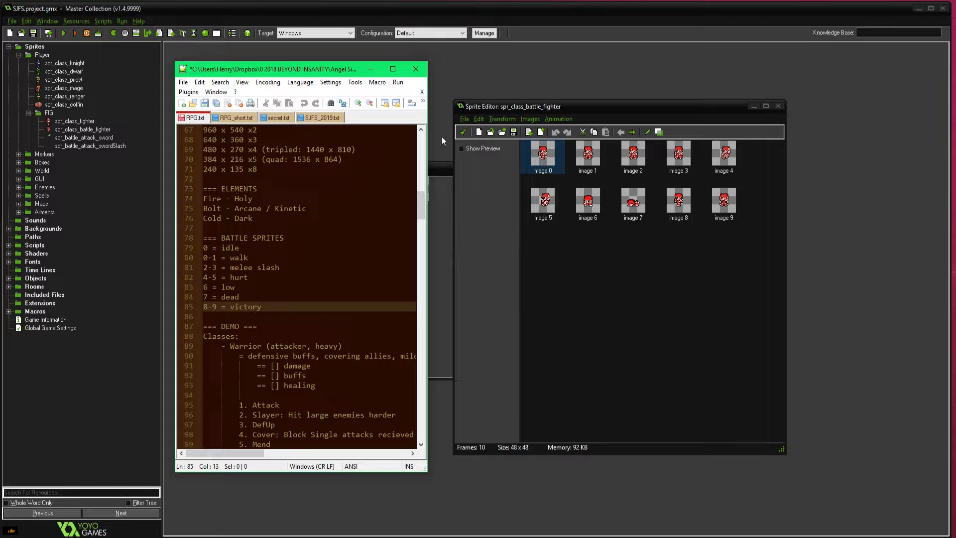
{"action": "left_click", "coordinate": [372, 69]}
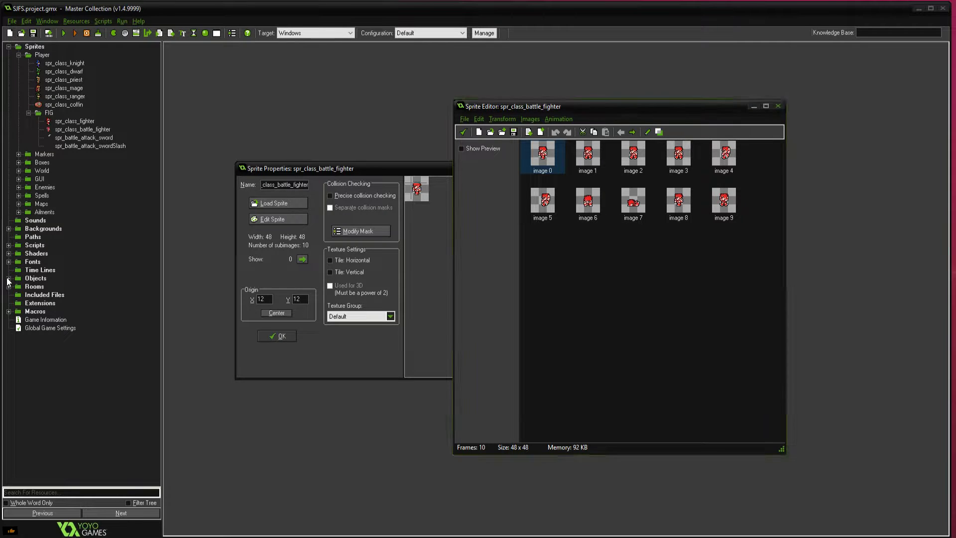
{"action": "left_click", "coordinate": [464, 133]}
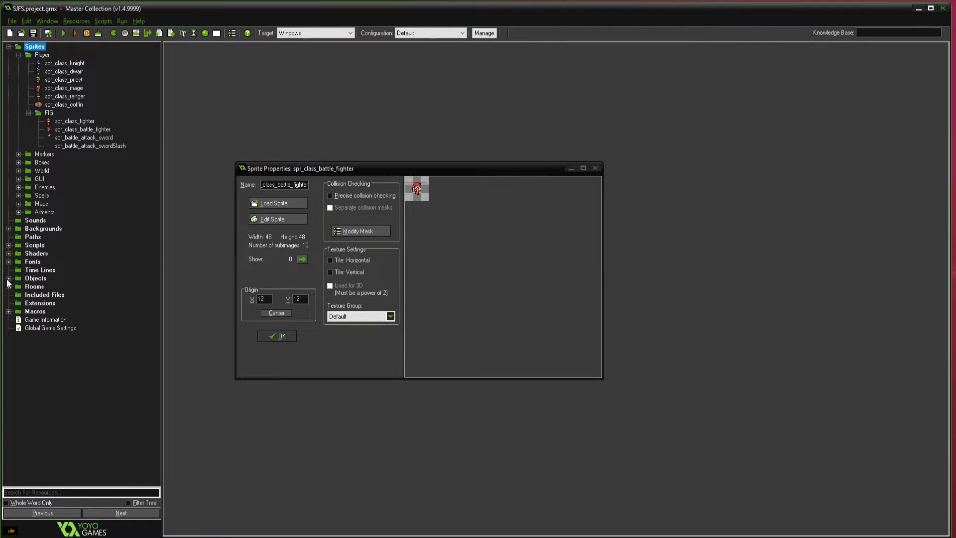
- Open the Step event code of obj_spell_attack from the Battle Commands objects and enlarge the code window
{"action": "left_click", "coordinate": [8, 277]}
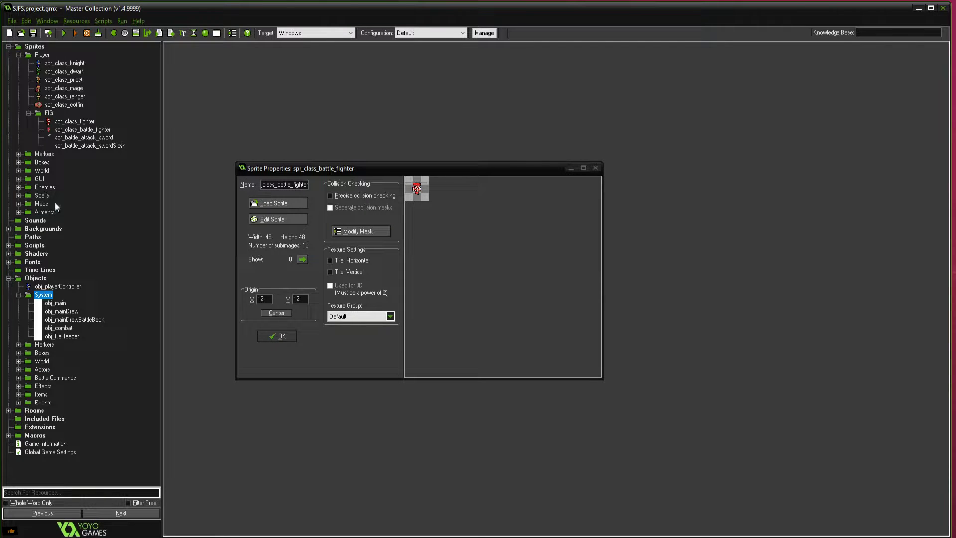
{"action": "left_click", "coordinate": [18, 378]}
{"action": "left_click", "coordinate": [64, 402]}
{"action": "double_click", "coordinate": [66, 406]}
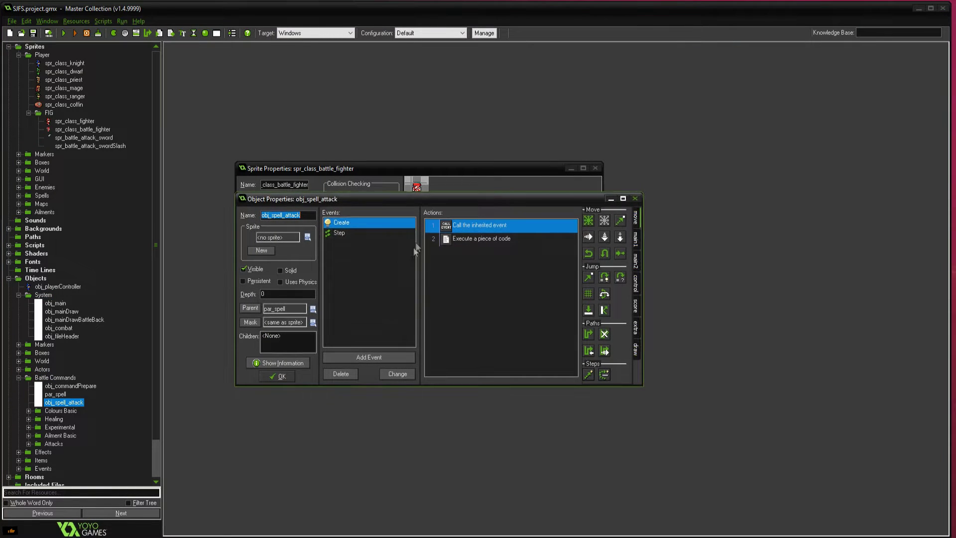
{"action": "left_click", "coordinate": [349, 232]}
{"action": "left_click", "coordinate": [448, 239]}
{"action": "double_click", "coordinate": [448, 239]}
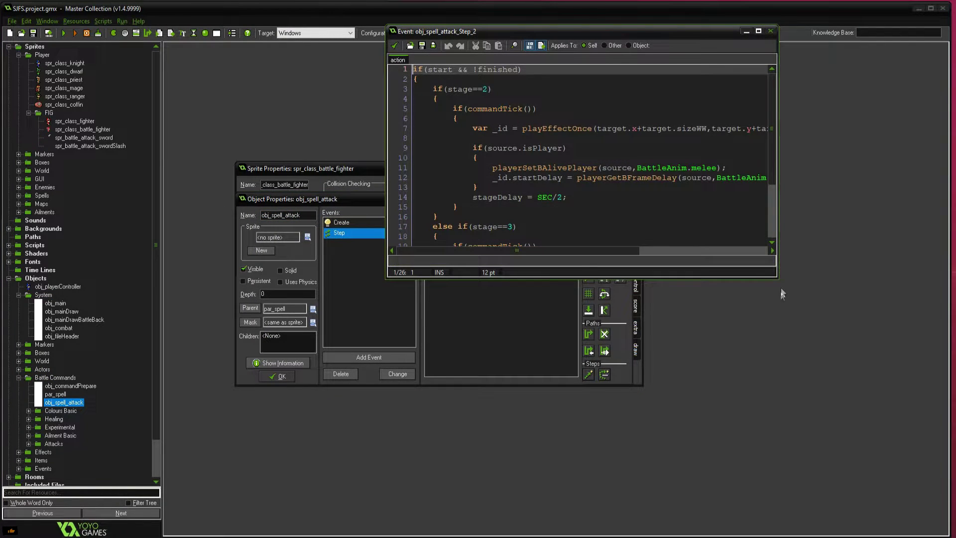
{"action": "left_click_drag", "start_coordinate": [778, 277], "coordinate": [940, 462]}
{"action": "left_click_drag", "start_coordinate": [387, 161], "coordinate": [185, 160]}
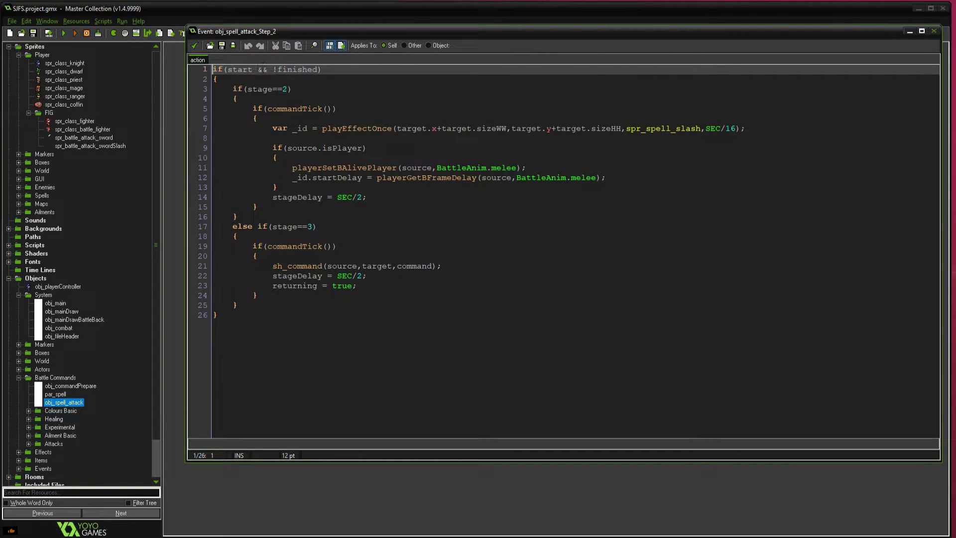
- Examine the stage 2 playEffectOnce call and preview the frames of its spr_spell_slash sprite
{"action": "left_click", "coordinate": [295, 89]}
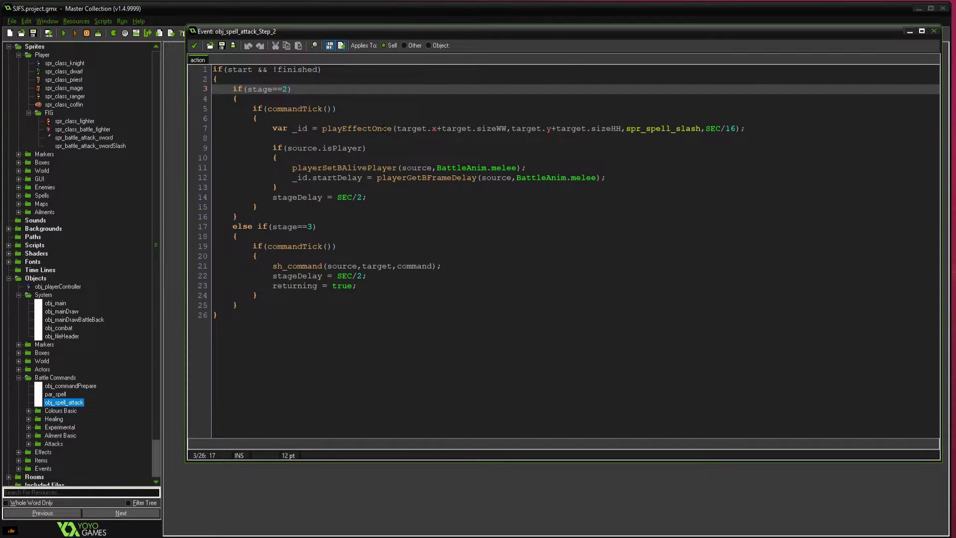
{"action": "left_click", "coordinate": [381, 128]}
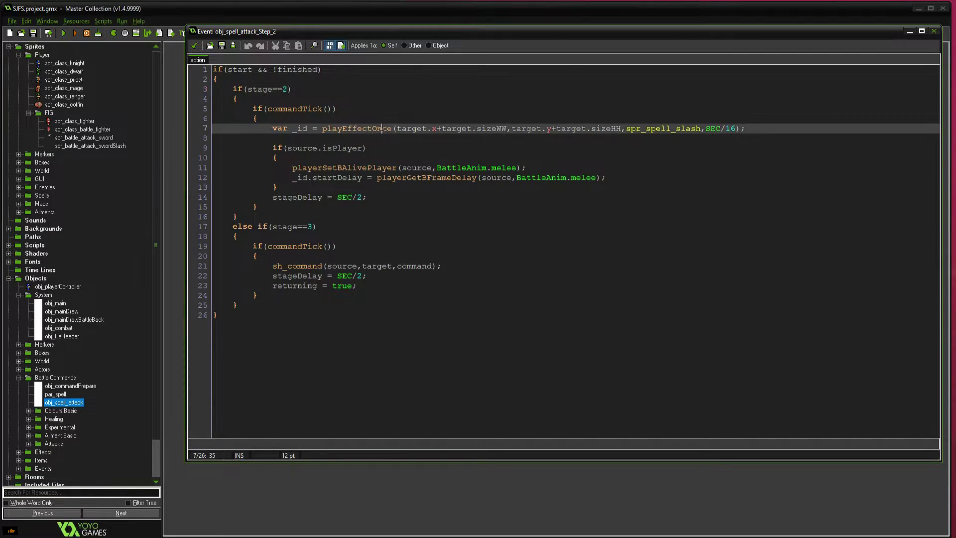
{"action": "middle_click", "coordinate": [669, 128]}
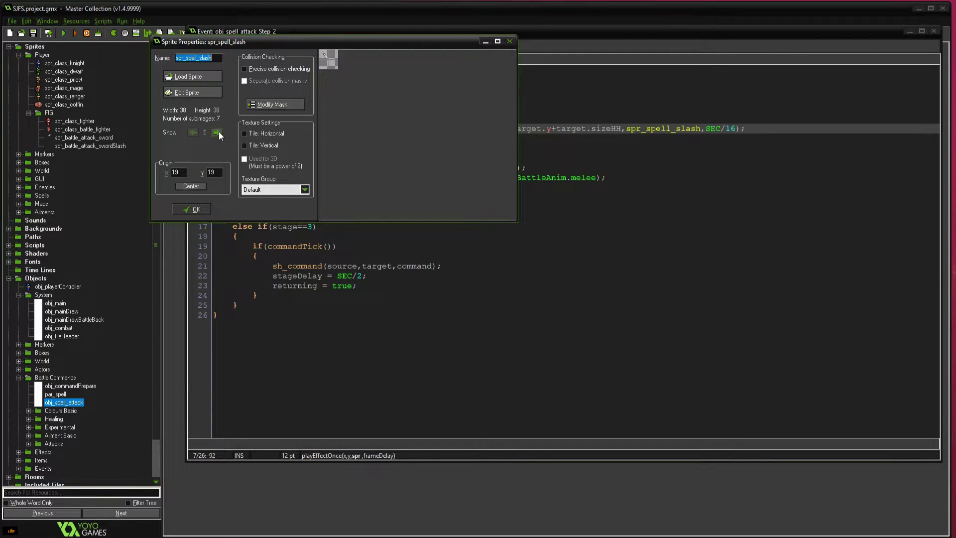
{"action": "left_click", "coordinate": [217, 132]}
{"action": "key", "text": "Escape"}
- Examine the source.isPlayer block's playerSetBAlivePlayer and playerGetBFrameDelay calls for the melee animation
{"action": "left_click", "coordinate": [367, 149]}
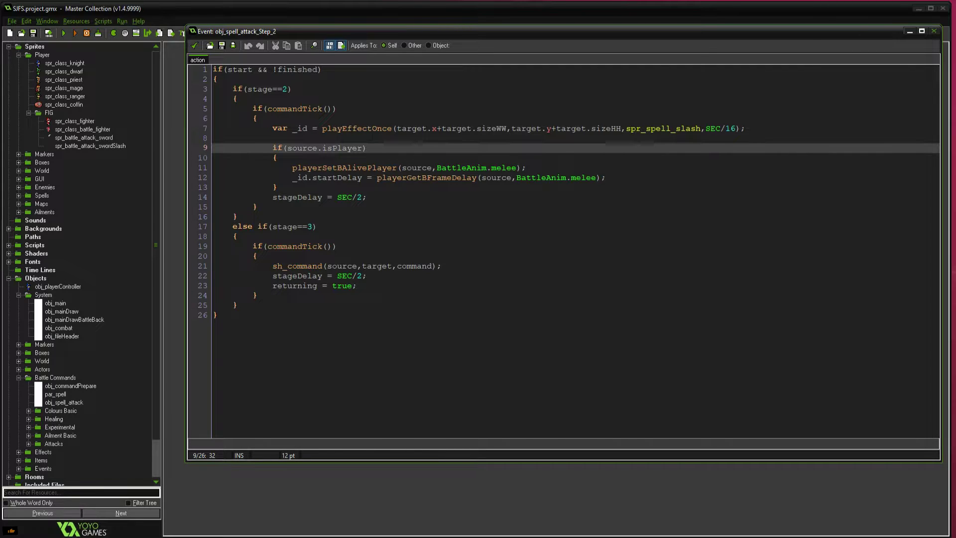
{"action": "left_click", "coordinate": [377, 167]}
{"action": "left_click", "coordinate": [452, 168]}
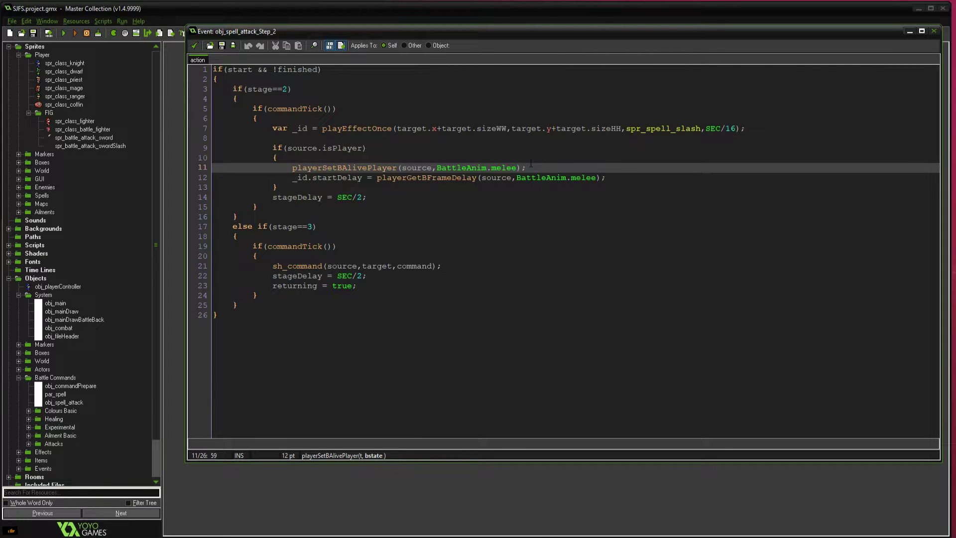
{"action": "left_click", "coordinate": [391, 178]}
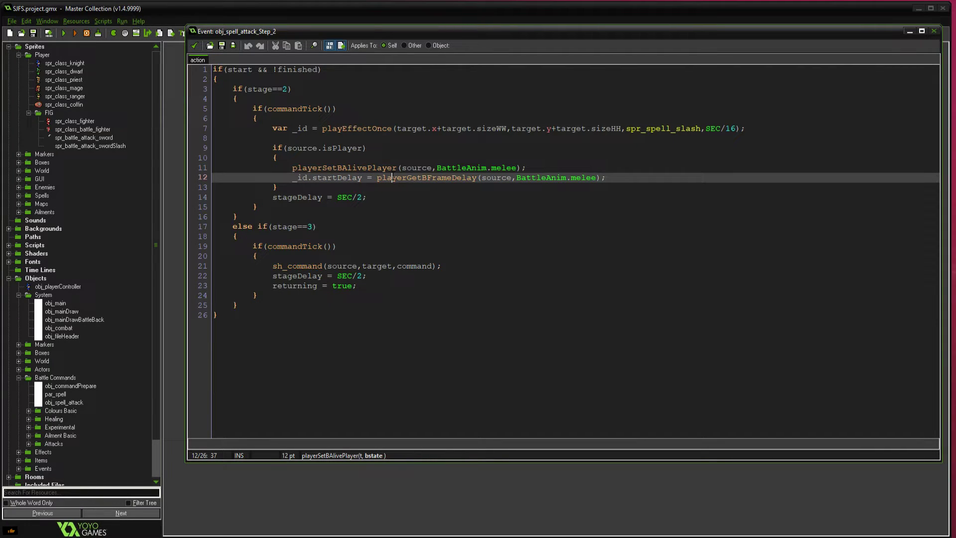
{"action": "left_click", "coordinate": [367, 167]}
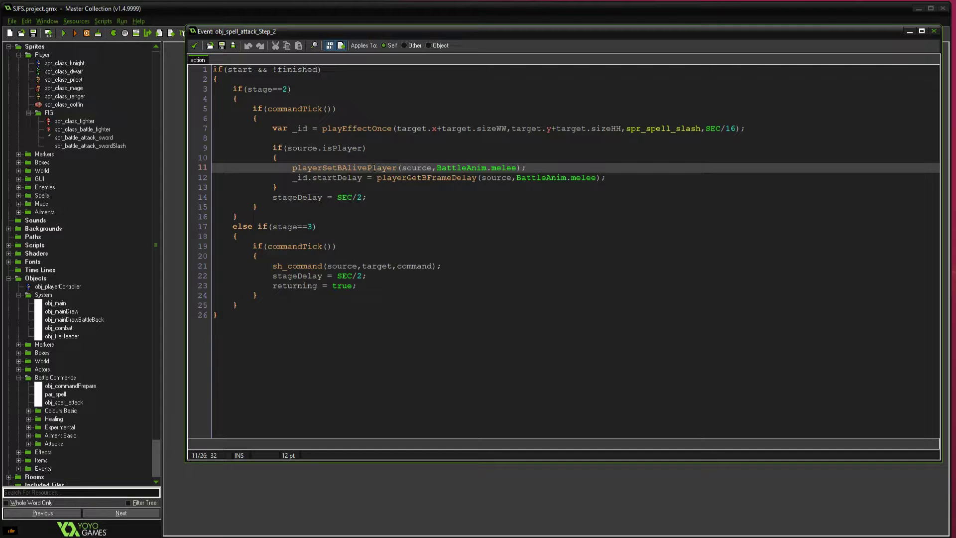
{"action": "left_click", "coordinate": [391, 177]}
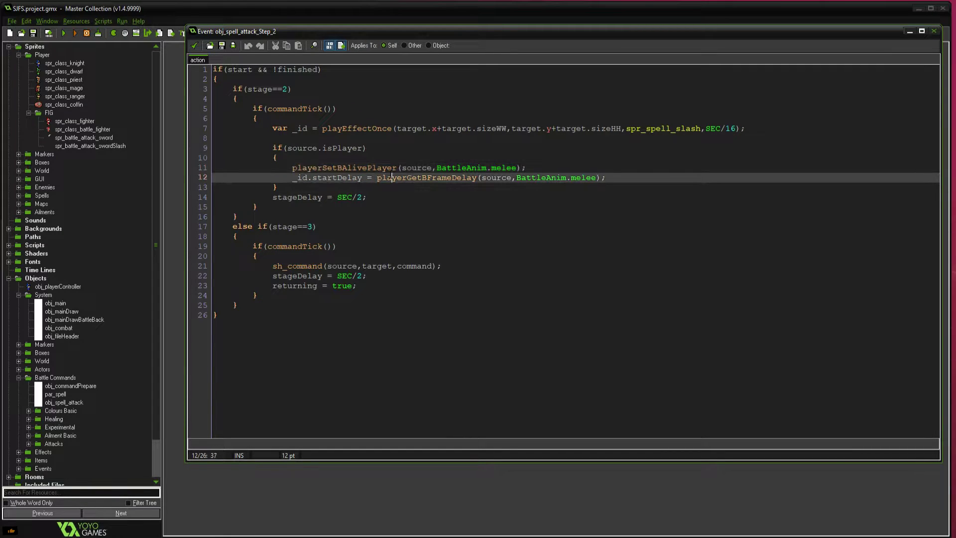
- Examine the startDelay and melee animation lines, checking the spr_spell_slash sprite's properties used in the playEffectOnce call
{"action": "left_click", "coordinate": [358, 177]}
{"action": "left_click", "coordinate": [684, 128]}
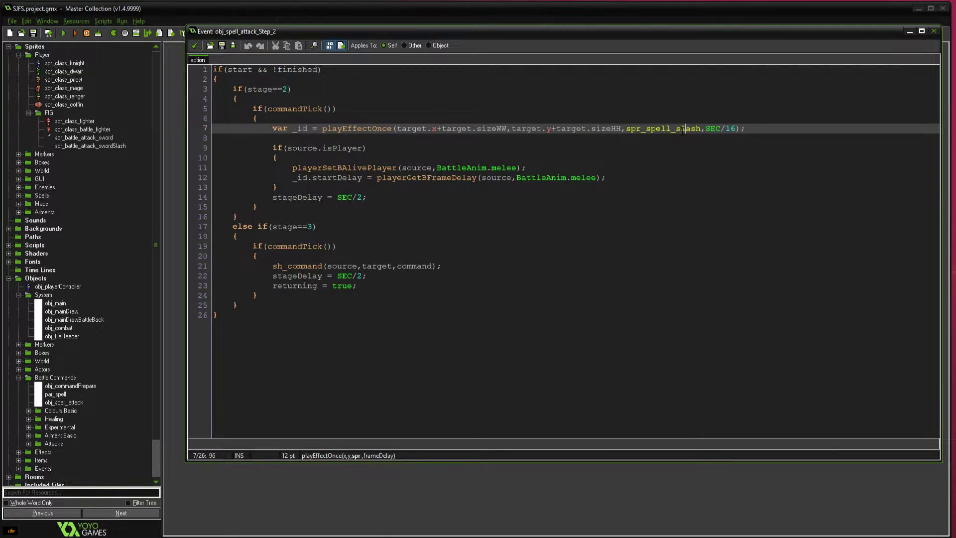
{"action": "middle_click", "coordinate": [684, 128]}
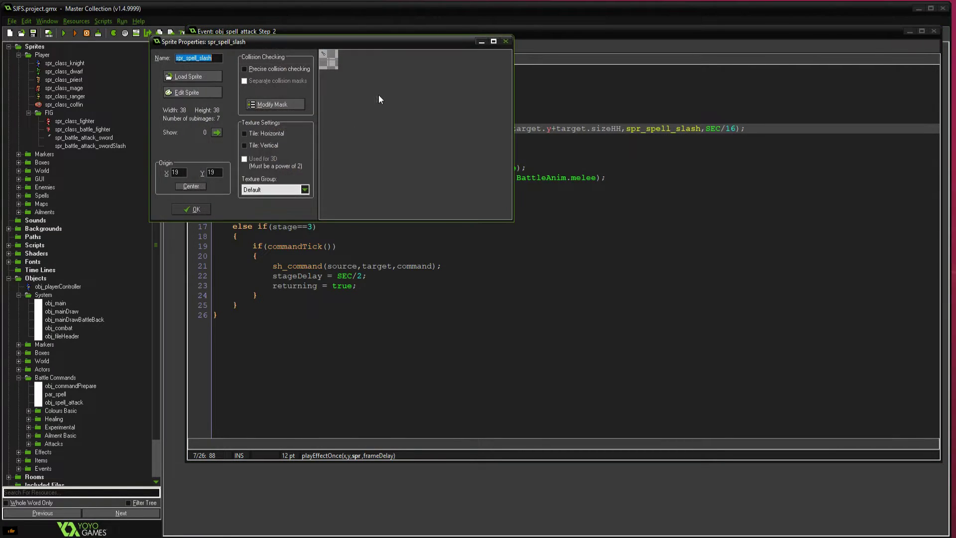
{"action": "left_click", "coordinate": [506, 42]}
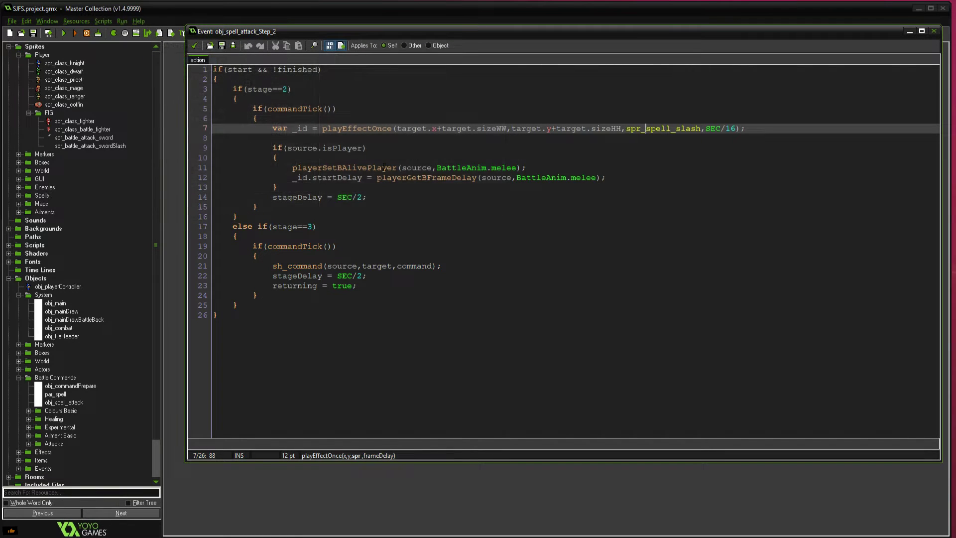
{"action": "left_click", "coordinate": [373, 168]}
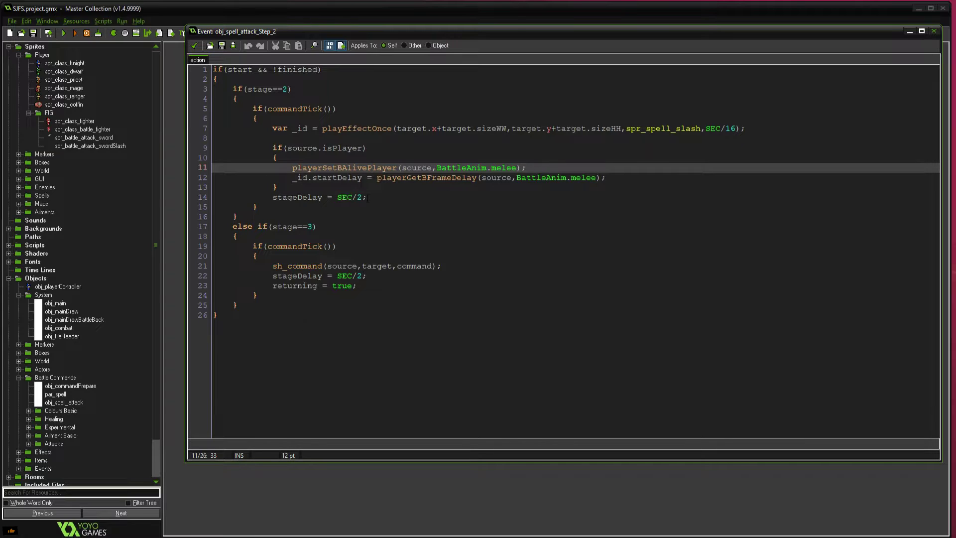
{"action": "left_click", "coordinate": [456, 168]}
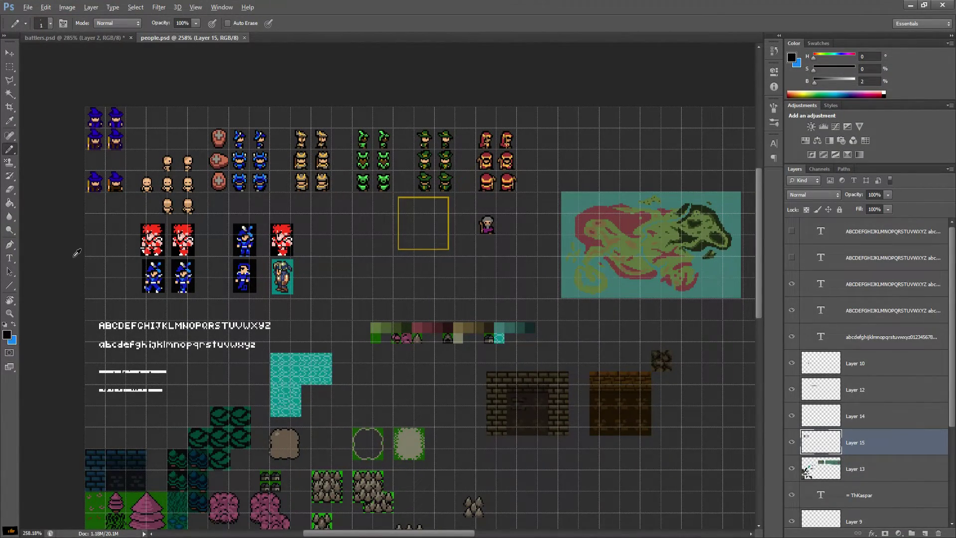
- Switch to Photoshop and examine the class sprites and early battle fighter drafts in people.psd
{"action": "scroll", "coordinate": [77, 249], "scroll_direction": "up", "scroll_amount": 4}
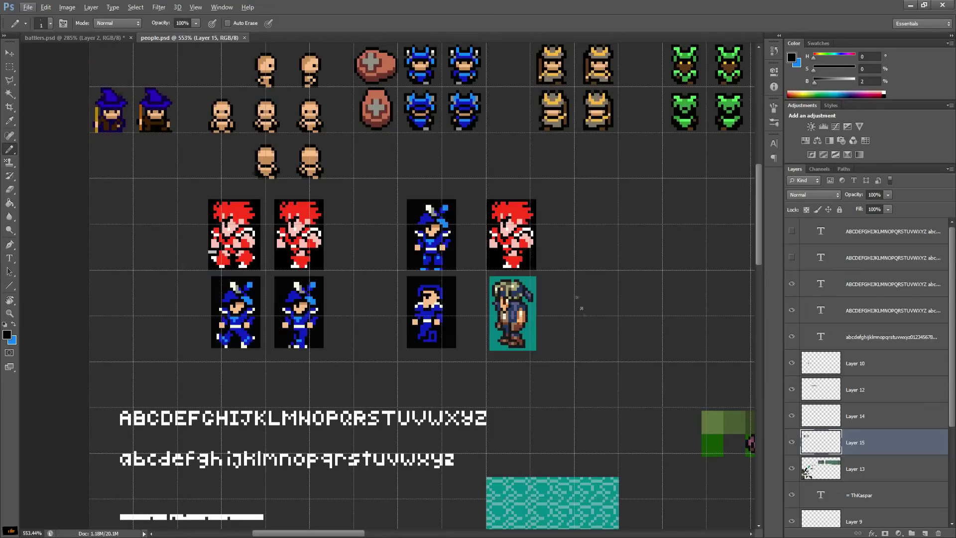
{"action": "scroll", "coordinate": [548, 349], "scroll_direction": "down", "scroll_amount": 6}
{"action": "left_click_drag", "start_coordinate": [546, 346], "coordinate": [179, 262]}
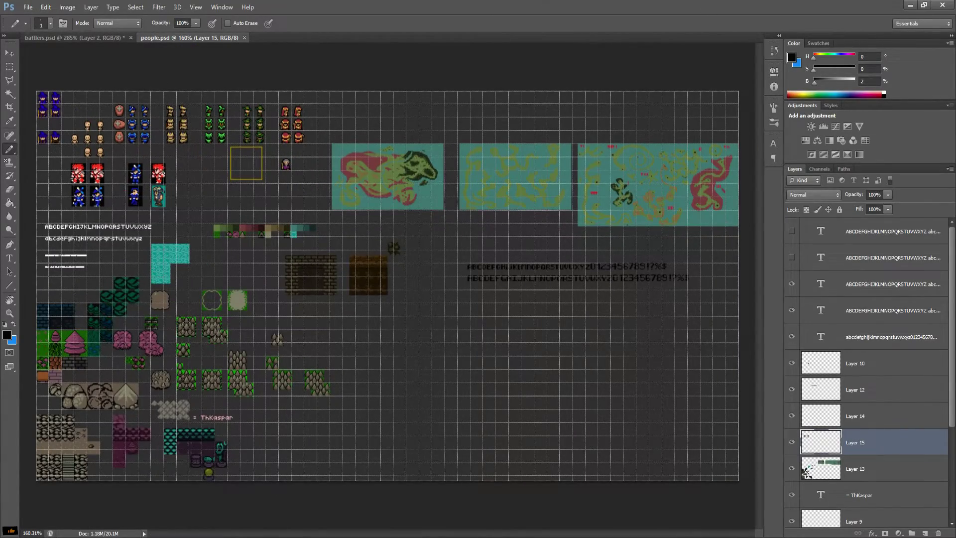
{"action": "scroll", "coordinate": [437, 408], "scroll_direction": "up", "scroll_amount": 6}
{"action": "scroll", "coordinate": [436, 408], "scroll_direction": "up", "scroll_amount": 3}
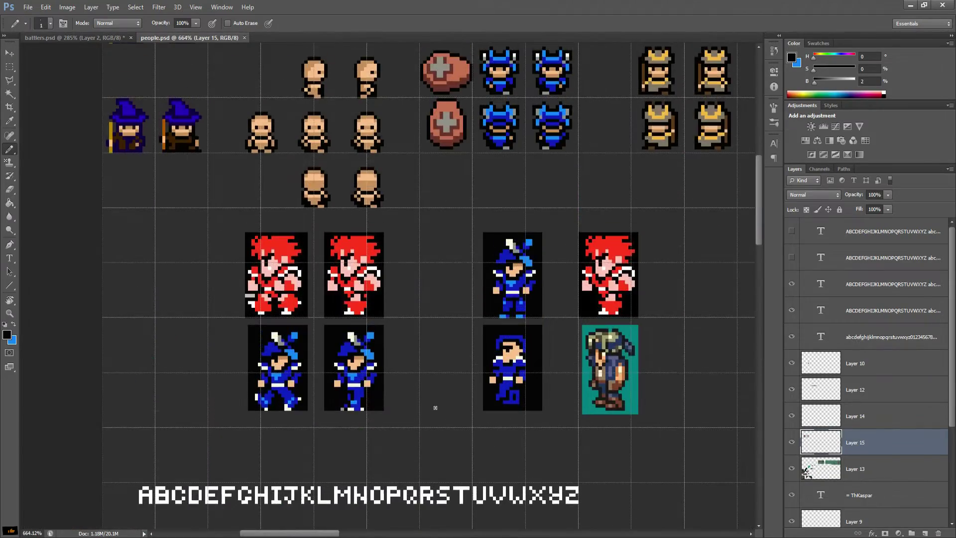
{"action": "scroll", "coordinate": [435, 417], "scroll_direction": "up", "scroll_amount": 3}
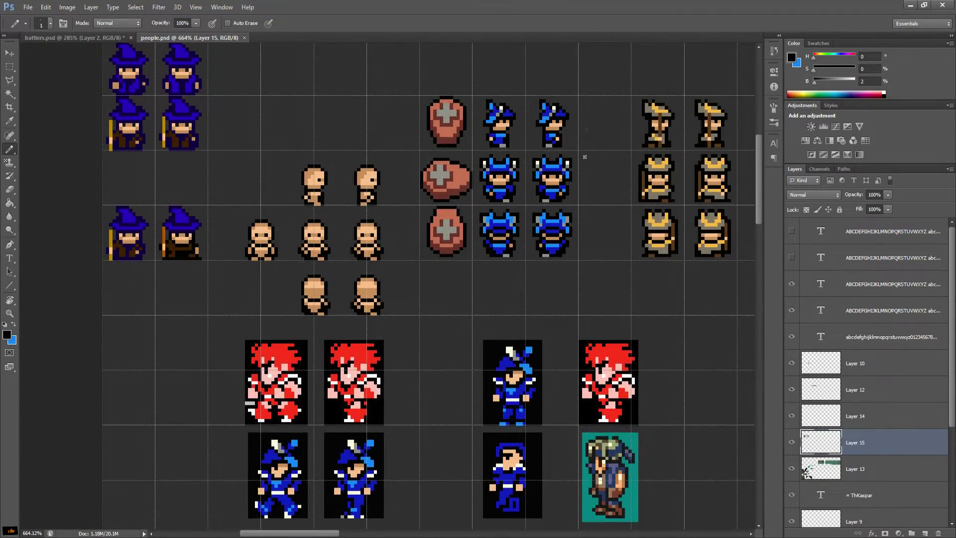
{"action": "scroll", "coordinate": [497, 209], "scroll_direction": "down", "scroll_amount": 4}
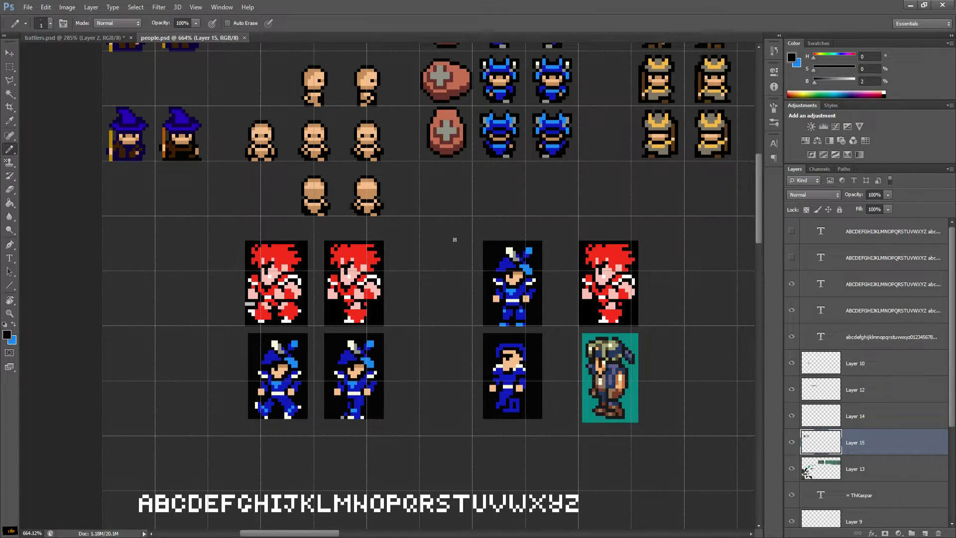
- Hide the grid in people.psd and examine the character sprites and battle fighter drafts without it
{"action": "key", "text": "ctrl+apostrophe"}
{"action": "scroll", "coordinate": [453, 302], "scroll_direction": "up", "scroll_amount": 1}
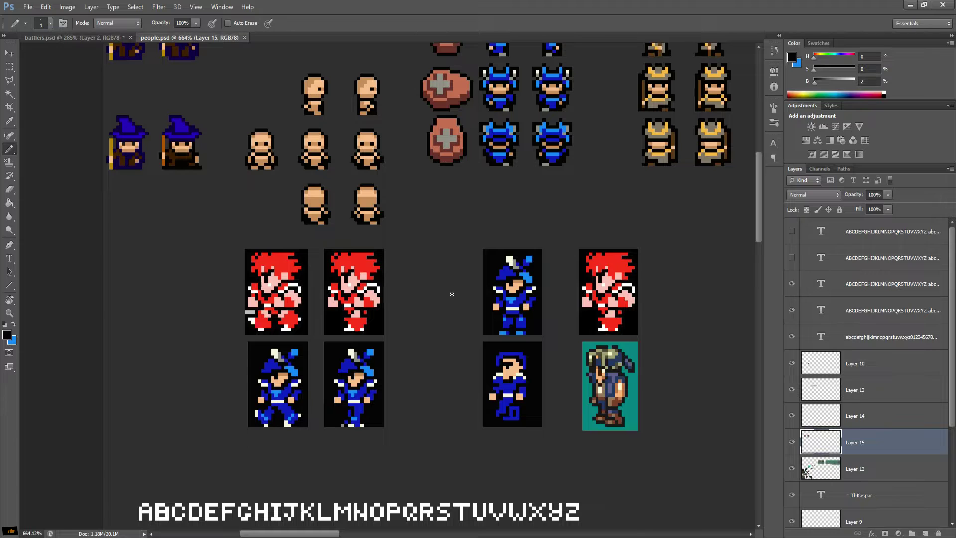
{"action": "scroll", "coordinate": [454, 302], "scroll_direction": "down", "scroll_amount": 2}
{"action": "scroll", "coordinate": [296, 313], "scroll_direction": "right", "scroll_amount": 3}
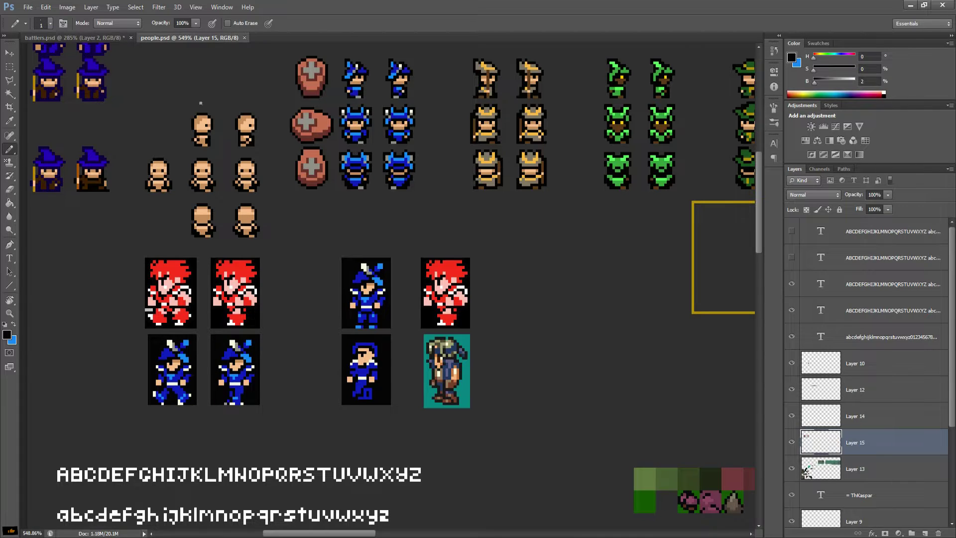
- In battlers.psd, hide Layer 2, show the Background layer and examine the FF3 reference sheet's small map sprites
{"action": "left_click", "coordinate": [106, 38]}
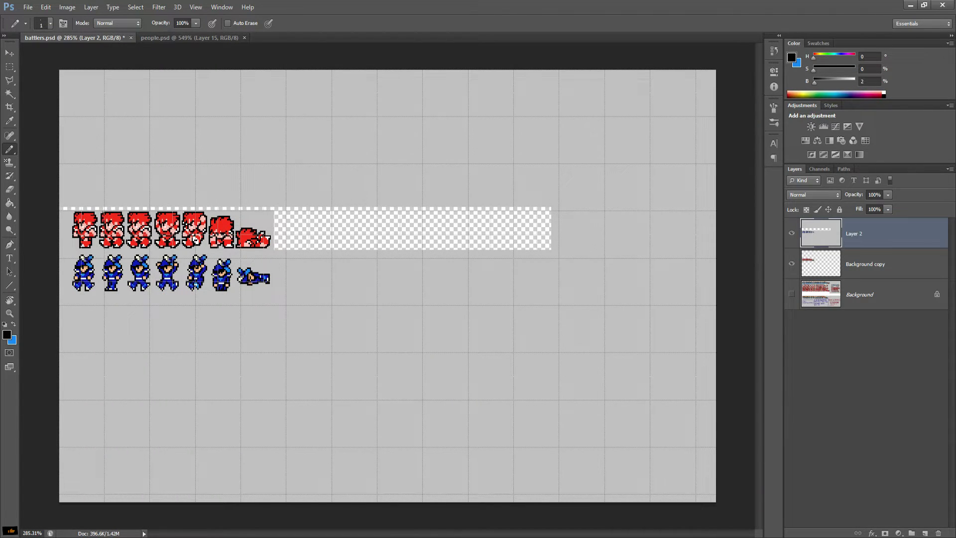
{"action": "left_click", "coordinate": [791, 233]}
{"action": "left_click", "coordinate": [792, 295]}
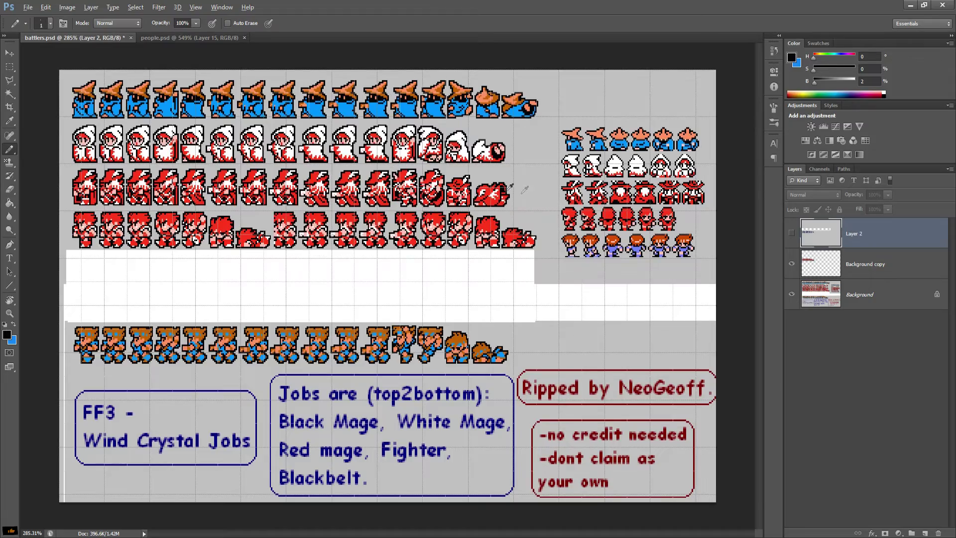
{"action": "scroll", "coordinate": [524, 189], "scroll_direction": "up", "scroll_amount": 5}
{"action": "scroll", "coordinate": [581, 293], "scroll_direction": "up", "scroll_amount": 3}
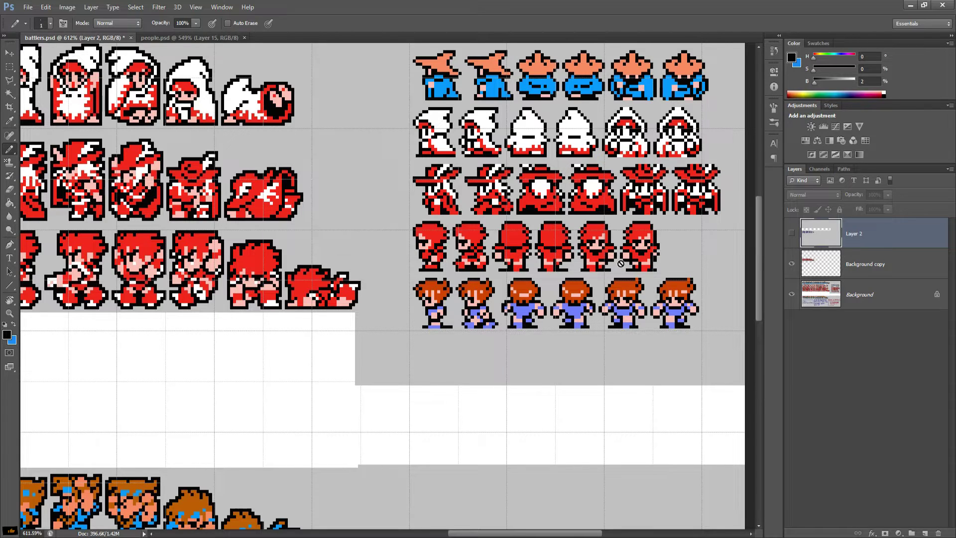
{"action": "scroll", "coordinate": [698, 287], "scroll_direction": "up", "scroll_amount": 1}
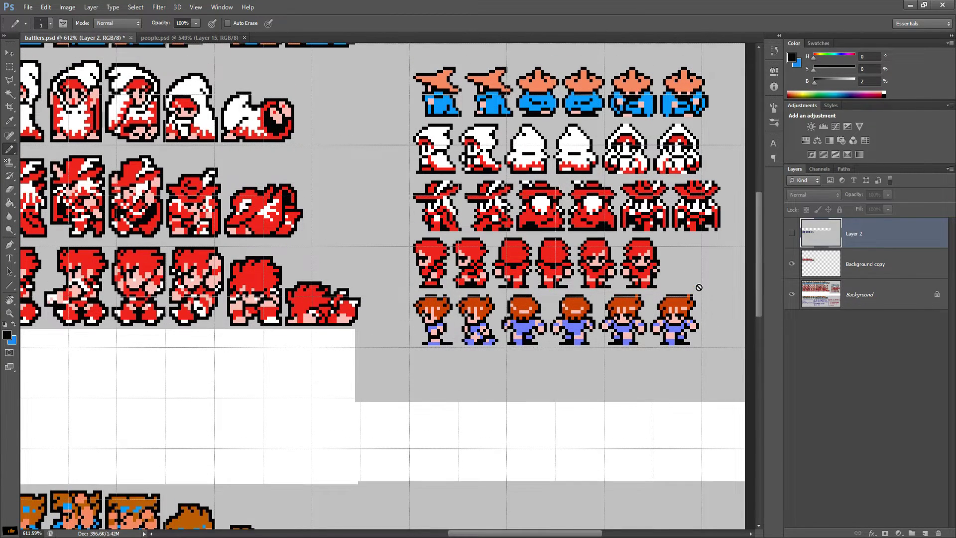
- Return to people.psd and compare the blue battle fighter drafts with the red reference fighters and the small class sprites
{"action": "left_click", "coordinate": [163, 39]}
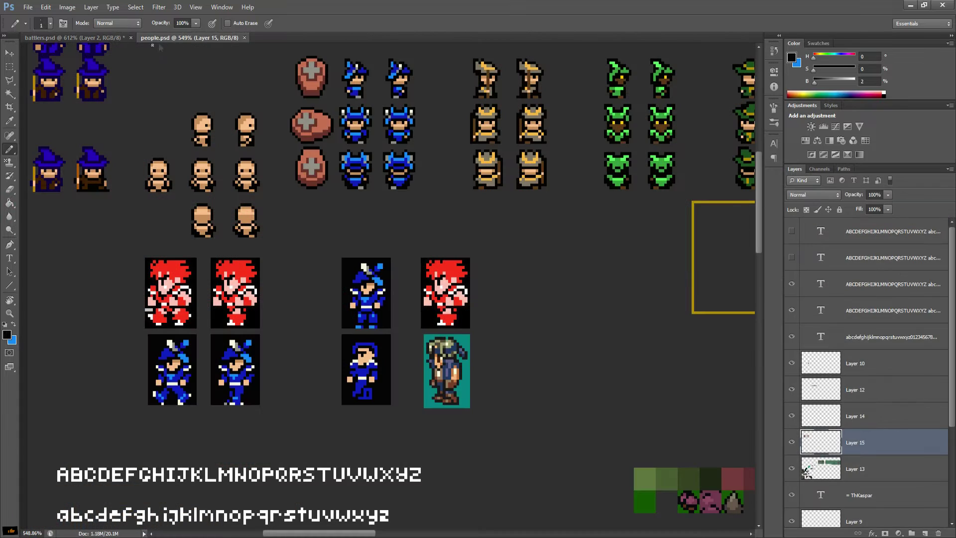
{"action": "scroll", "coordinate": [109, 223], "scroll_direction": "up", "scroll_amount": 1}
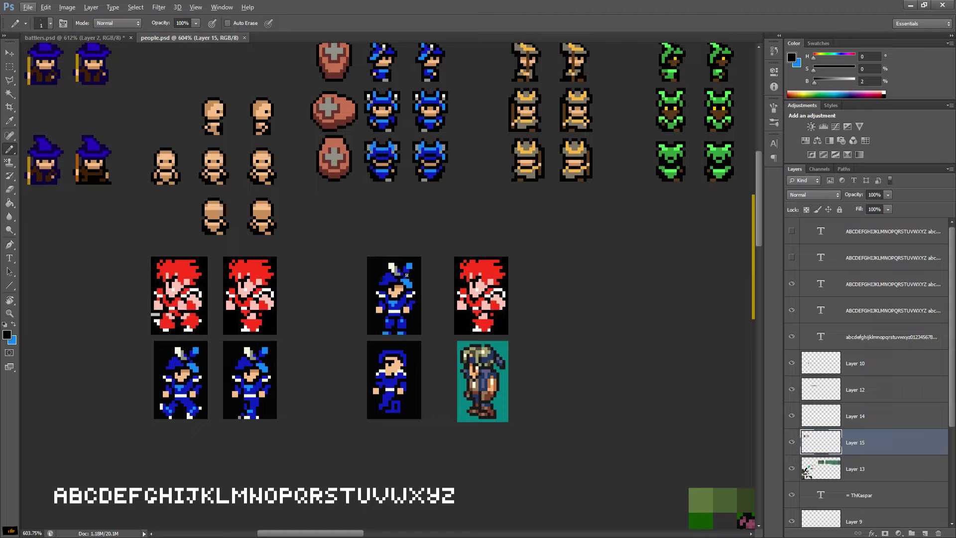
{"action": "scroll", "coordinate": [294, 257], "scroll_direction": "down", "scroll_amount": 1}
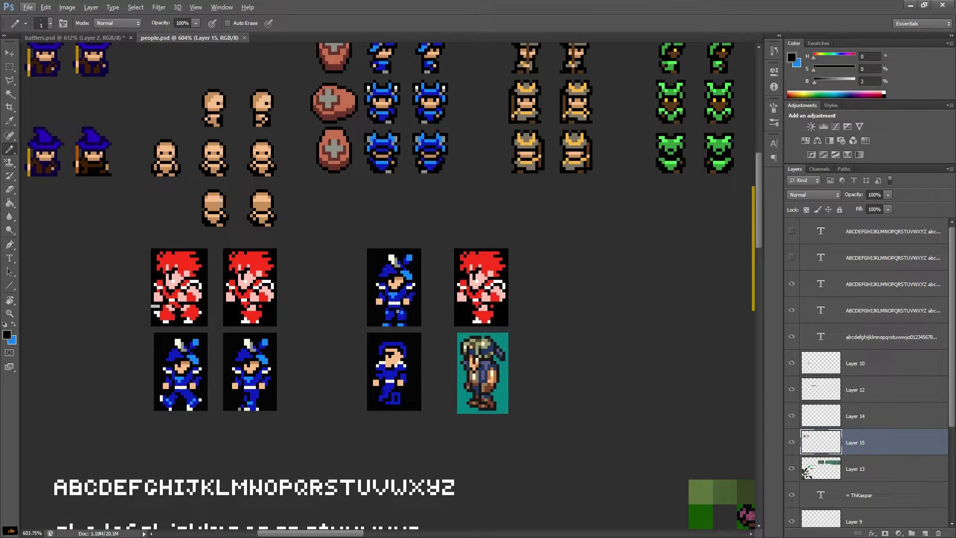
{"action": "scroll", "coordinate": [341, 316], "scroll_direction": "down", "scroll_amount": 2}
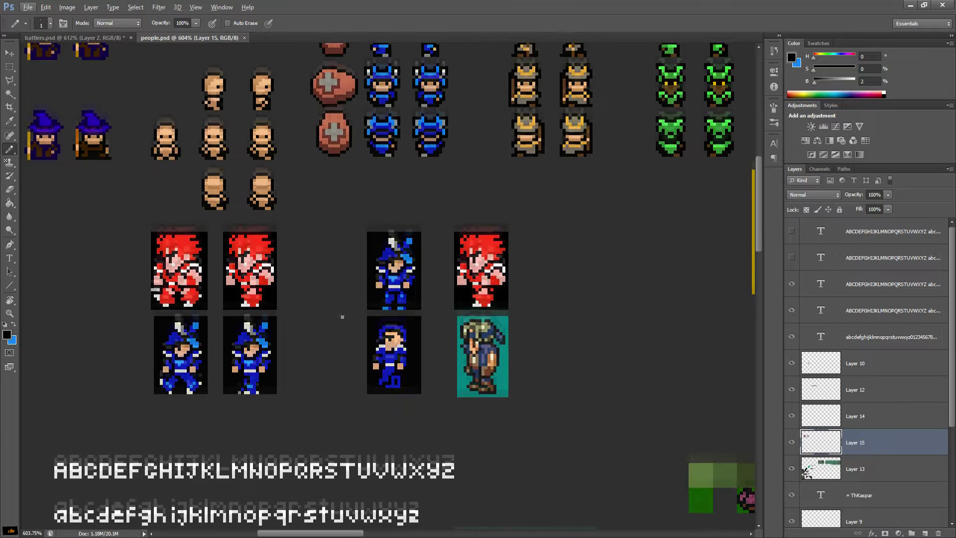
{"action": "scroll", "coordinate": [121, 283], "scroll_direction": "down", "scroll_amount": 1}
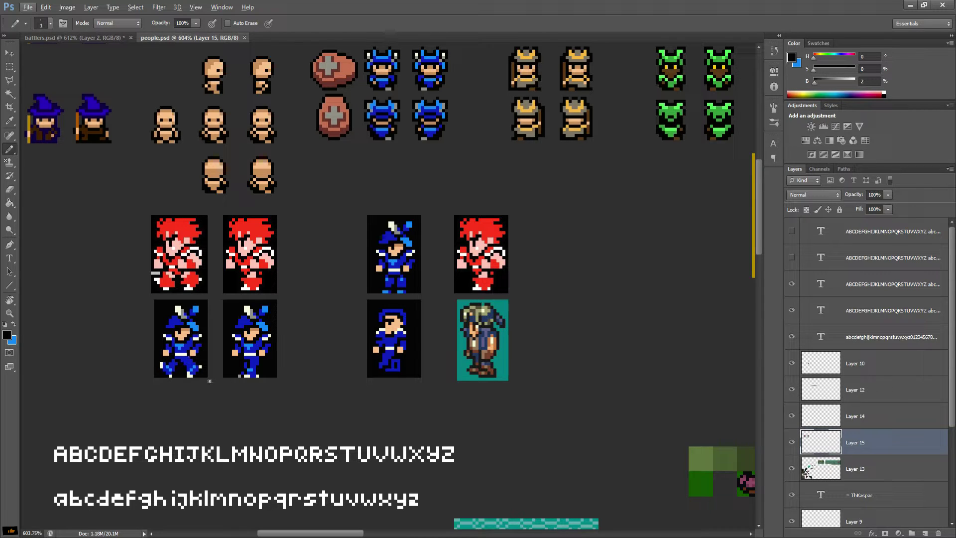
{"action": "scroll", "coordinate": [386, 421], "scroll_direction": "up", "scroll_amount": 1}
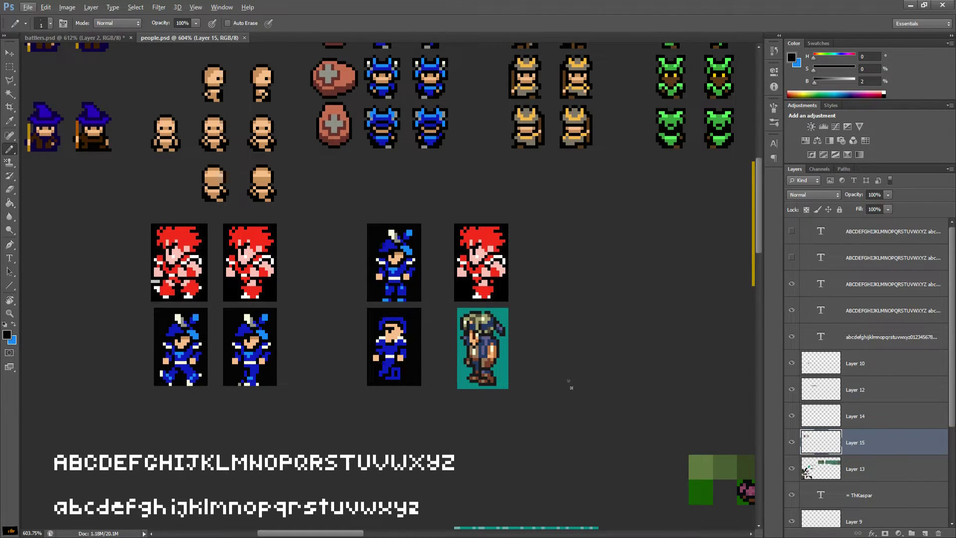
{"action": "scroll", "coordinate": [543, 385], "scroll_direction": "down", "scroll_amount": 1}
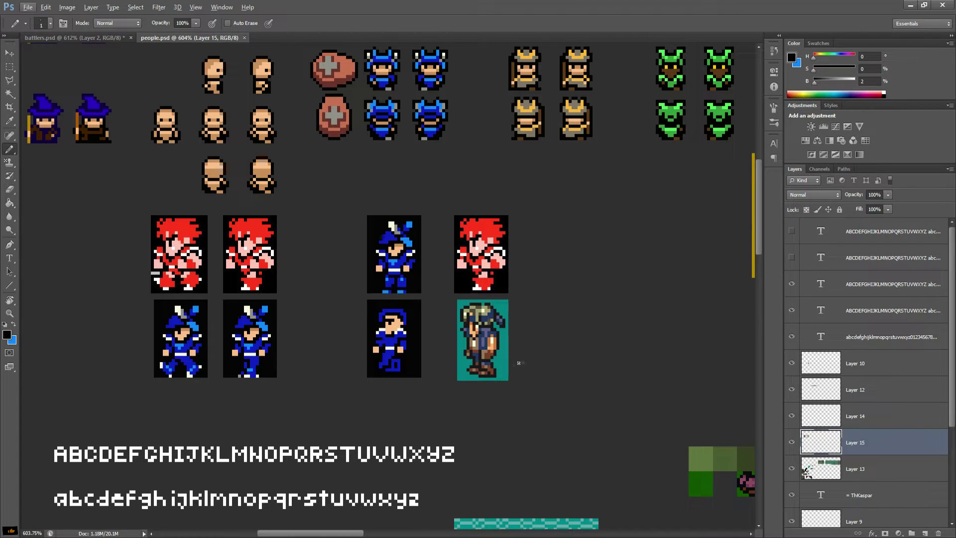
{"action": "scroll", "coordinate": [378, 384], "scroll_direction": "up", "scroll_amount": 1}
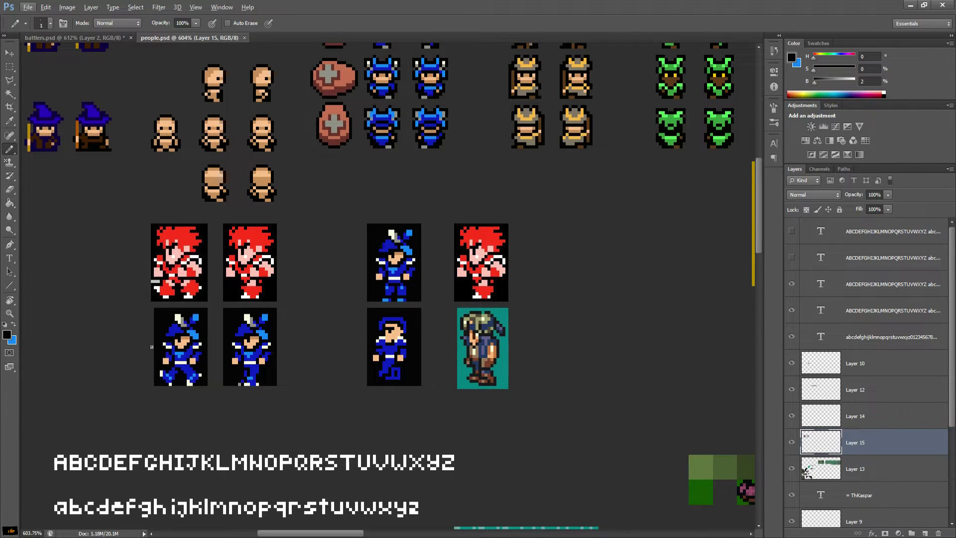
{"action": "scroll", "coordinate": [233, 418], "scroll_direction": "up", "scroll_amount": 7}
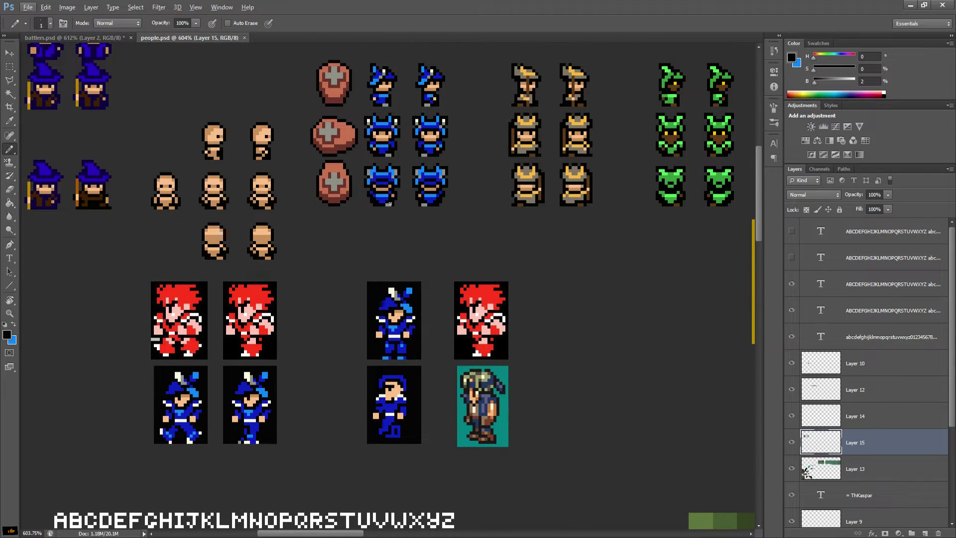
{"action": "scroll", "coordinate": [360, 235], "scroll_direction": "down", "scroll_amount": 2}
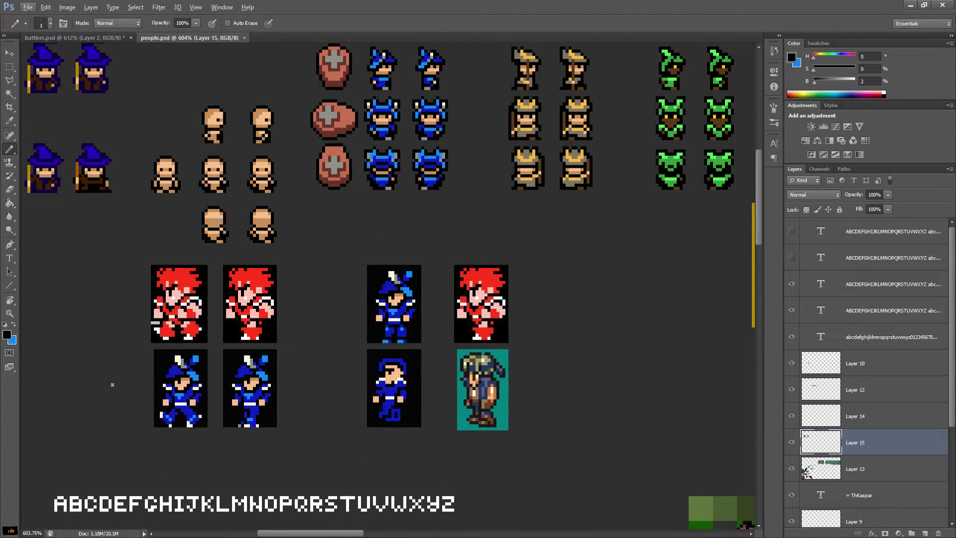
{"action": "scroll", "coordinate": [86, 403], "scroll_direction": "down", "scroll_amount": 1}
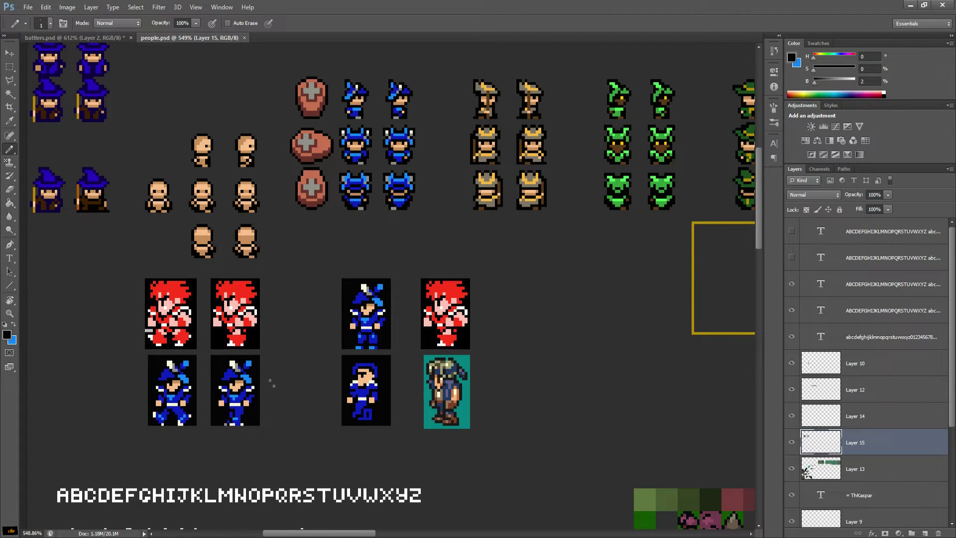
- In battlers.psd, hide the Background reference sheet and show Layer 2 again
{"action": "left_click", "coordinate": [117, 38]}
{"action": "scroll", "coordinate": [399, 194], "scroll_direction": "down", "scroll_amount": 8}
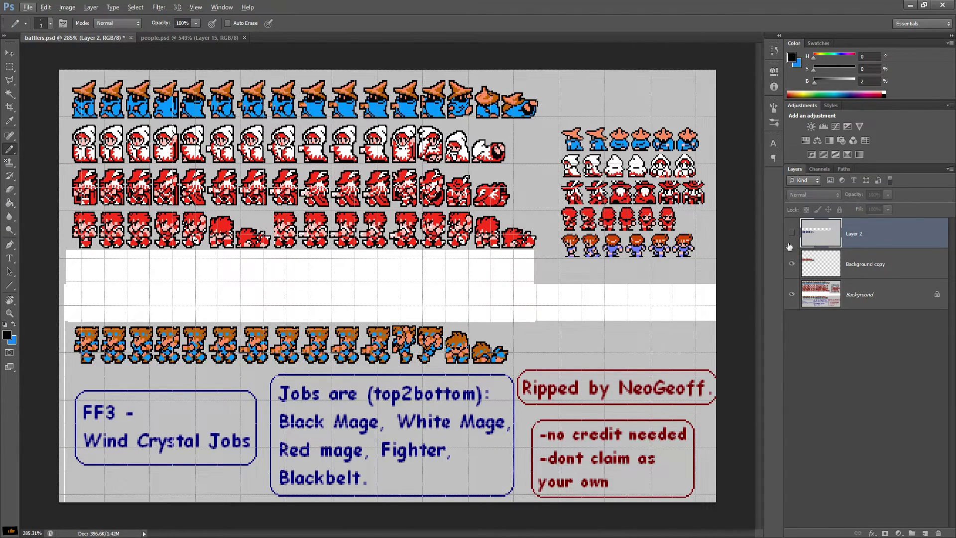
{"action": "left_click", "coordinate": [791, 294]}
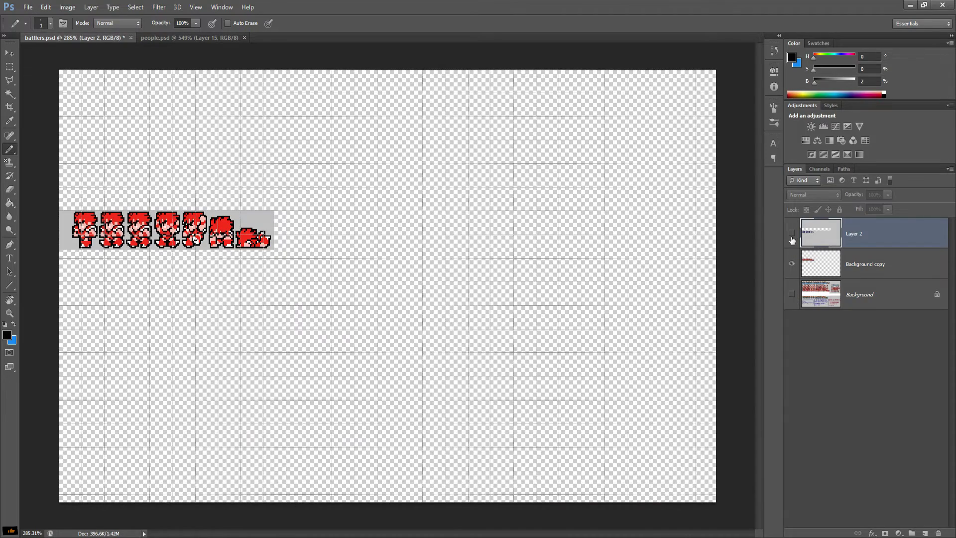
{"action": "left_click", "coordinate": [791, 233]}
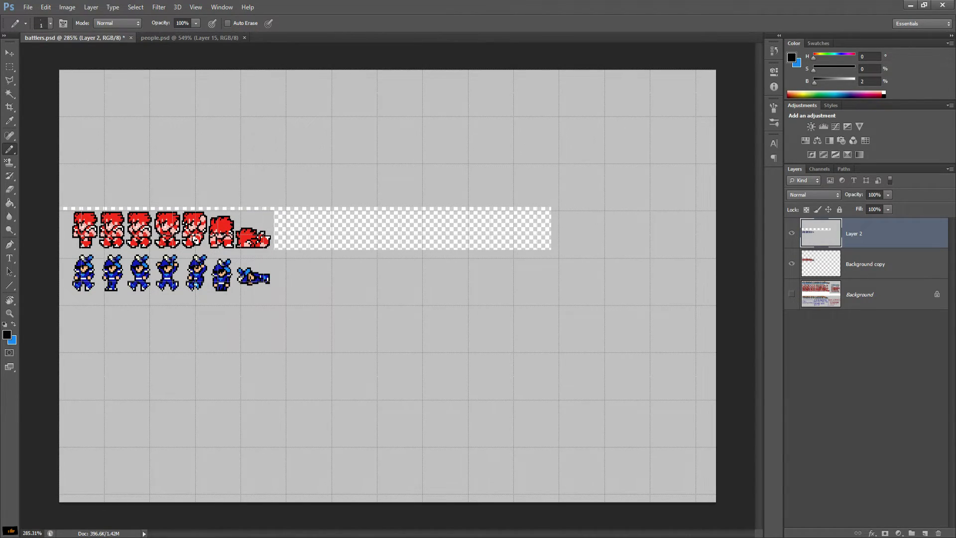
- Hide the grid in battlers.psd and compare the blue fighter's battle poses with the red reference row
{"action": "scroll", "coordinate": [136, 227], "scroll_direction": "up", "scroll_amount": 3}
{"action": "left_click_drag", "start_coordinate": [415, 532], "coordinate": [384, 534]}
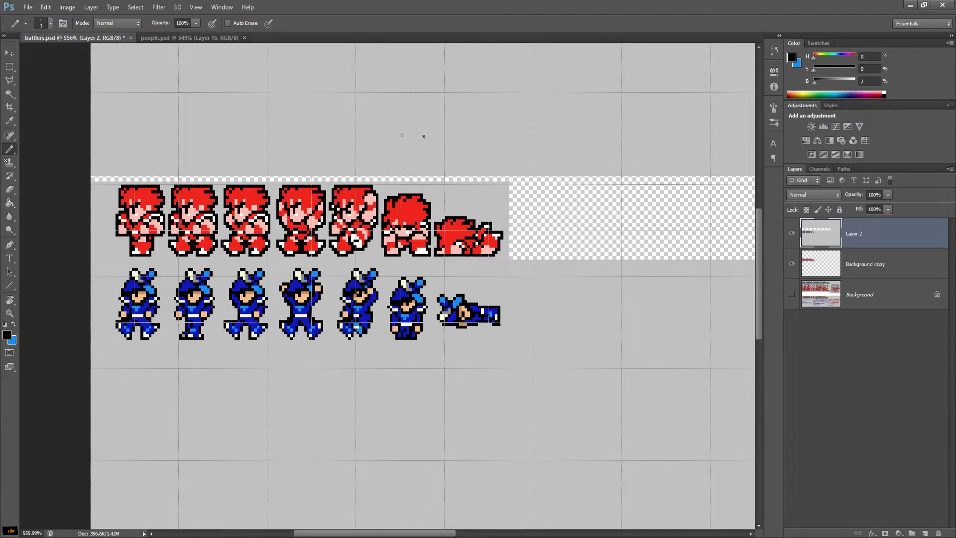
{"action": "scroll", "coordinate": [142, 385], "scroll_direction": "down", "scroll_amount": 1}
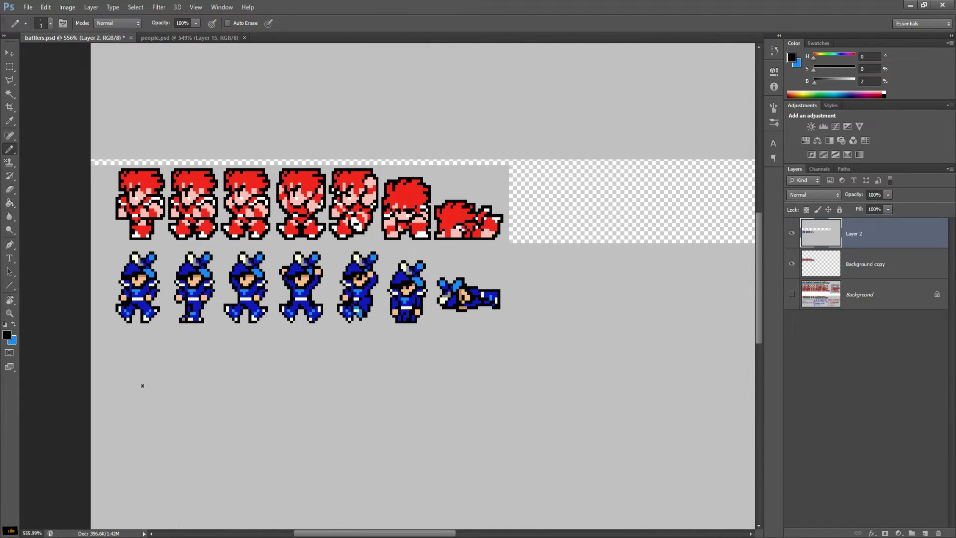
{"action": "scroll", "coordinate": [342, 395], "scroll_direction": "up", "scroll_amount": 1}
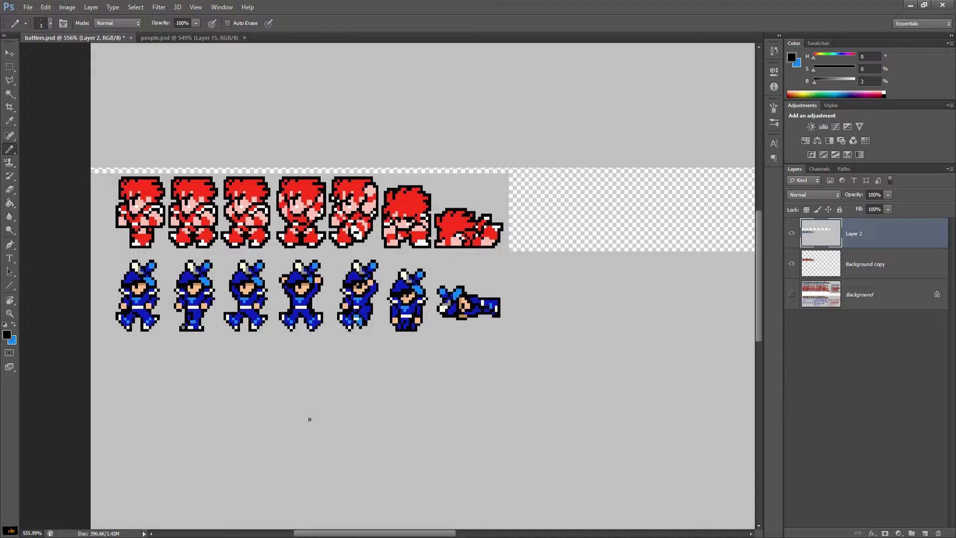
{"action": "scroll", "coordinate": [318, 415], "scroll_direction": "up", "scroll_amount": 1}
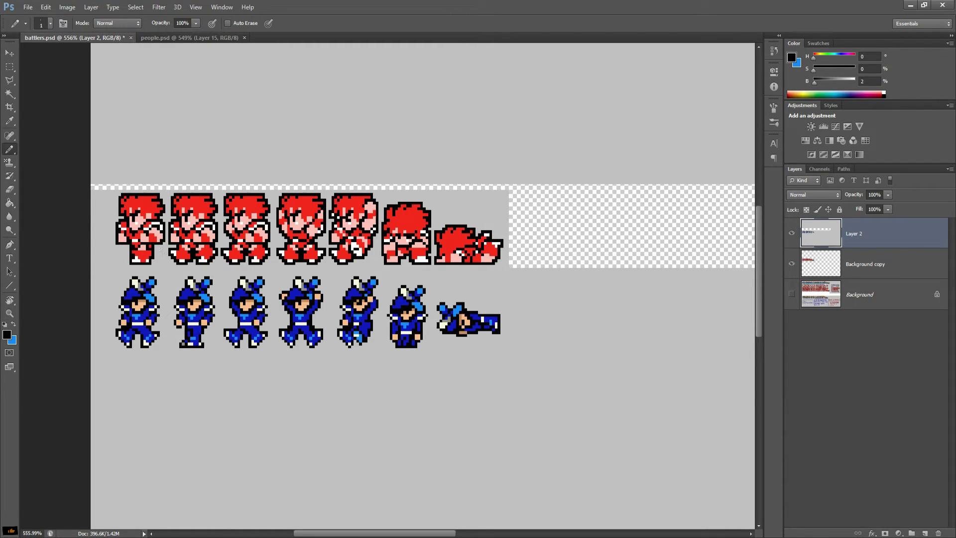
- Measure the first red reference fighter with a rectangular marquee about 22 by 28 px, and clear the selection
{"action": "key", "text": "m"}
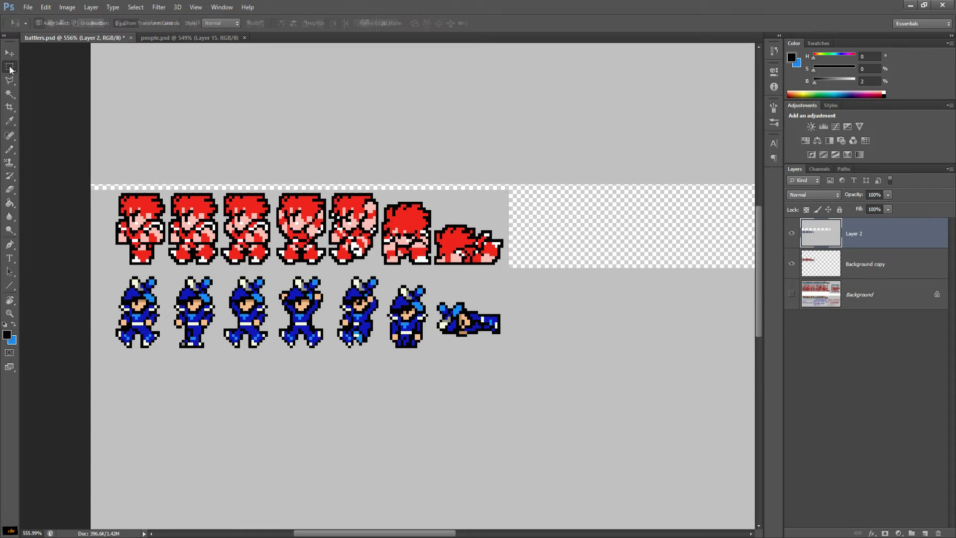
{"action": "left_click_drag", "start_coordinate": [110, 187], "coordinate": [169, 264]}
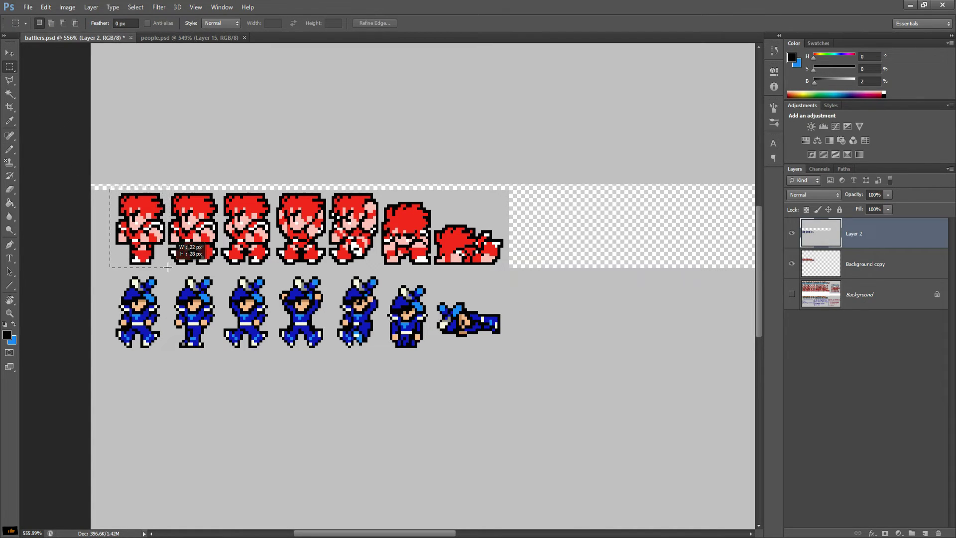
{"action": "left_click", "coordinate": [138, 164]}
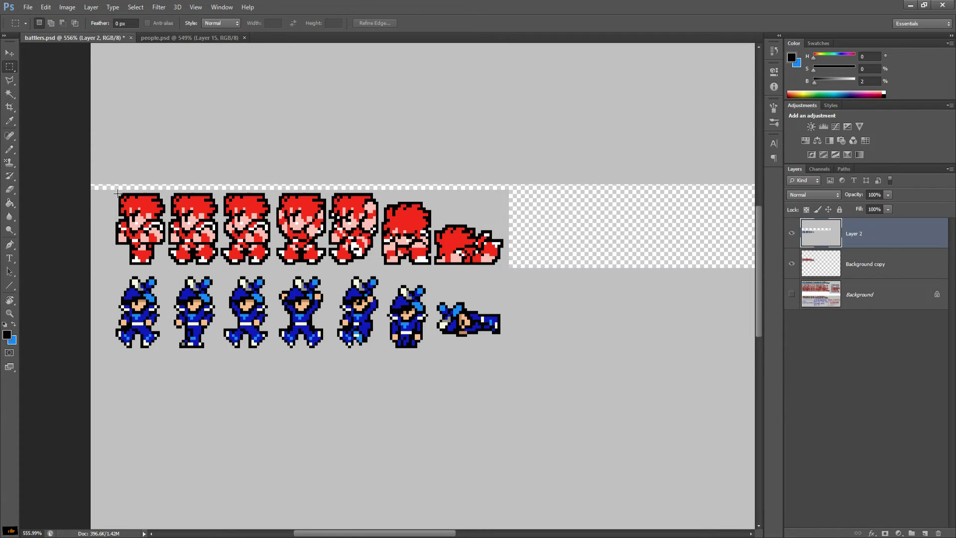
{"action": "left_click_drag", "start_coordinate": [116, 193], "coordinate": [124, 165]}
{"action": "key", "text": "ctrl+d"}
- Mark the lower part of the fourth red fighter with a rectangular marquee, and clear the selection
{"action": "mouse_move", "coordinate": [278, 240]}
{"action": "left_mouse_down"}
{"action": "mouse_move", "coordinate": [301, 268]}
{"action": "mouse_move", "coordinate": [318, 256]}
{"action": "mouse_move", "coordinate": [249, 257]}
{"action": "mouse_move", "coordinate": [309, 260]}
{"action": "left_mouse_up"}
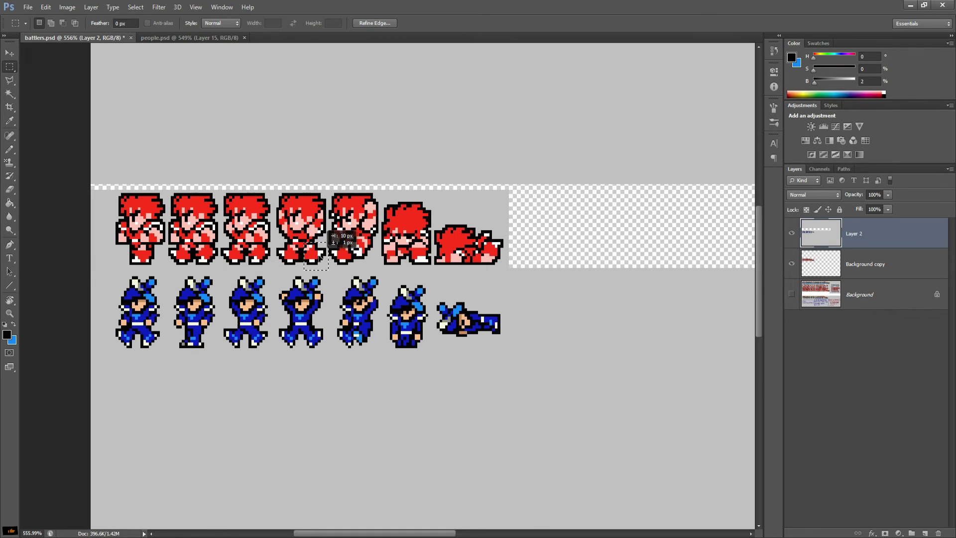
{"action": "key", "text": "ctrl+d"}
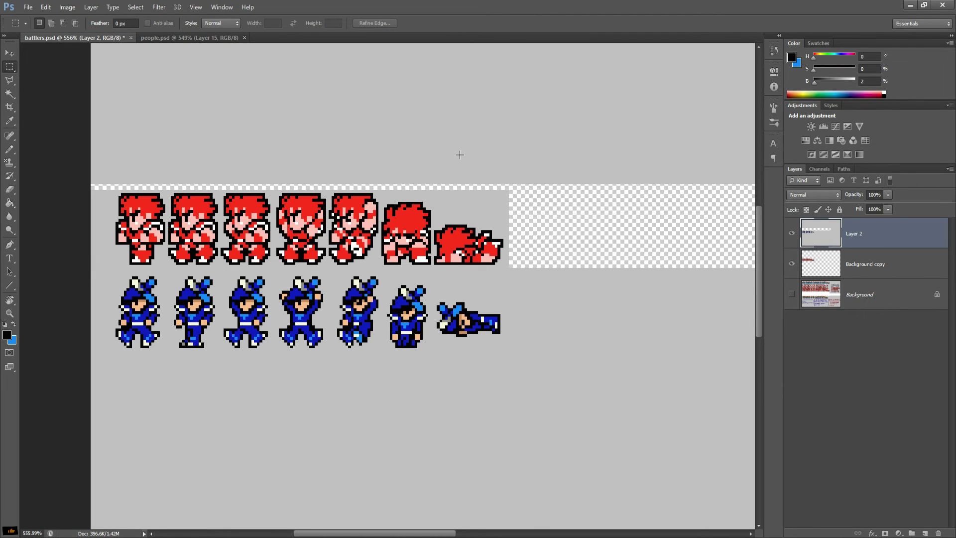
{"action": "scroll", "coordinate": [500, 177], "scroll_direction": "up", "scroll_amount": 1}
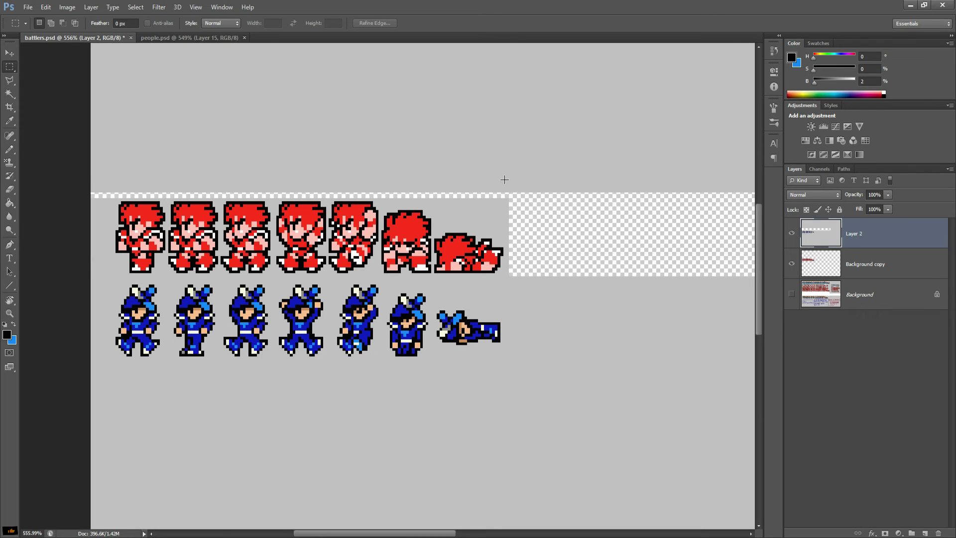
{"action": "scroll", "coordinate": [525, 189], "scroll_direction": "down", "scroll_amount": 1}
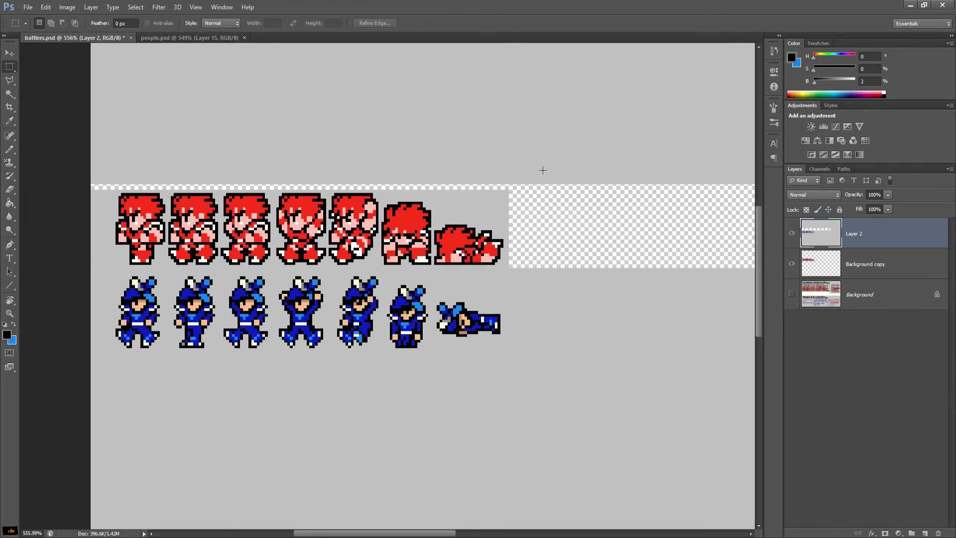